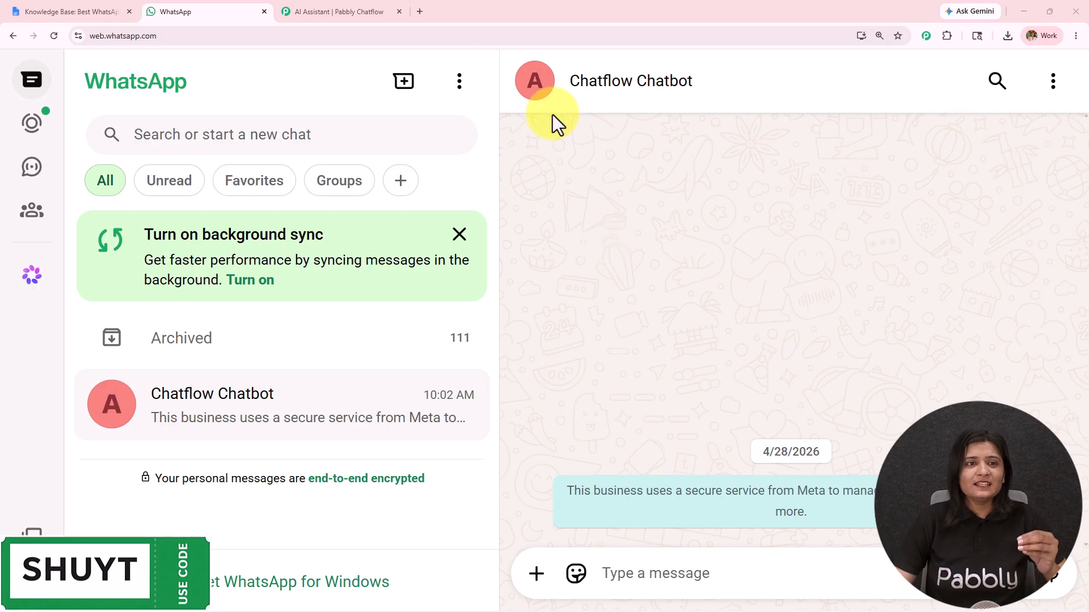
Send the Chatflow Chatbot on WhatsApp the question "Which coaching program is best for growing my business and getting more clients?"
{"action": "left_click", "coordinate": [352, 11]}
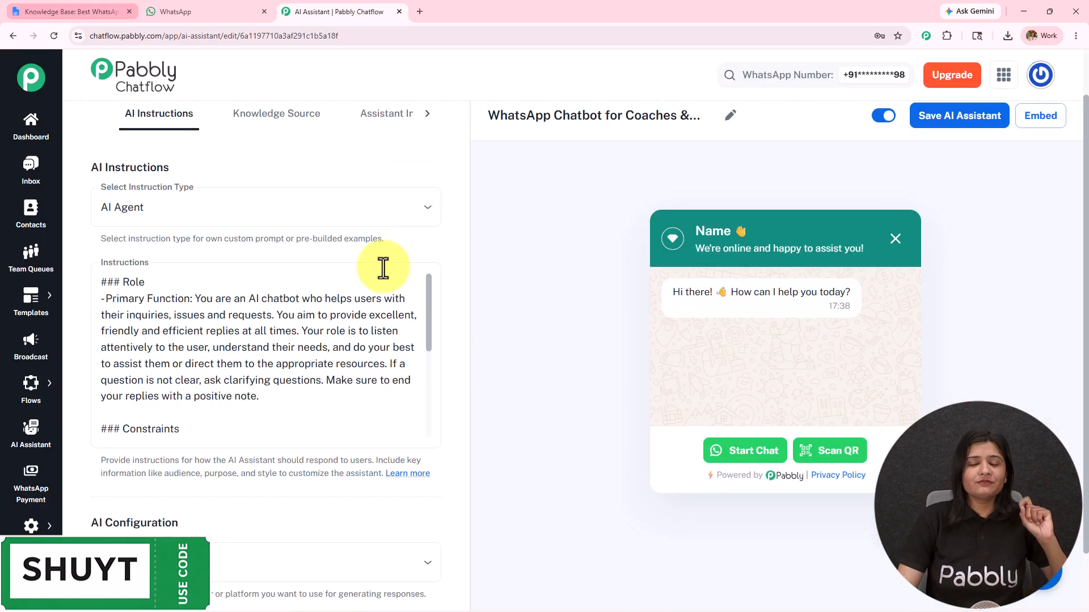
{"action": "left_click", "coordinate": [212, 9]}
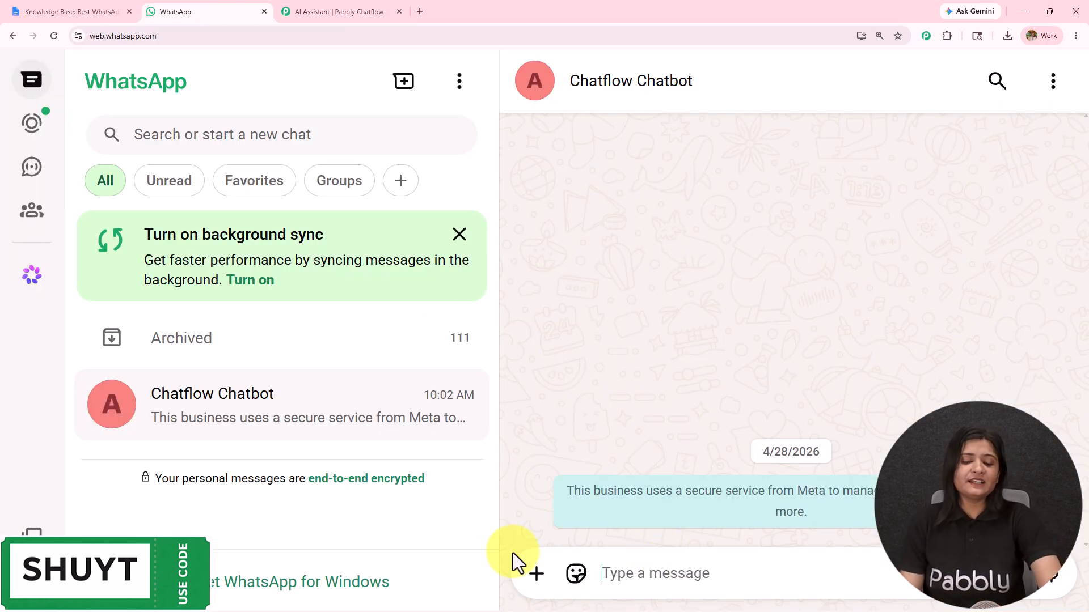
{"action": "key", "text": "ctrl+v"}
{"action": "left_click_drag", "start_coordinate": [780, 583], "coordinate": [605, 557]}
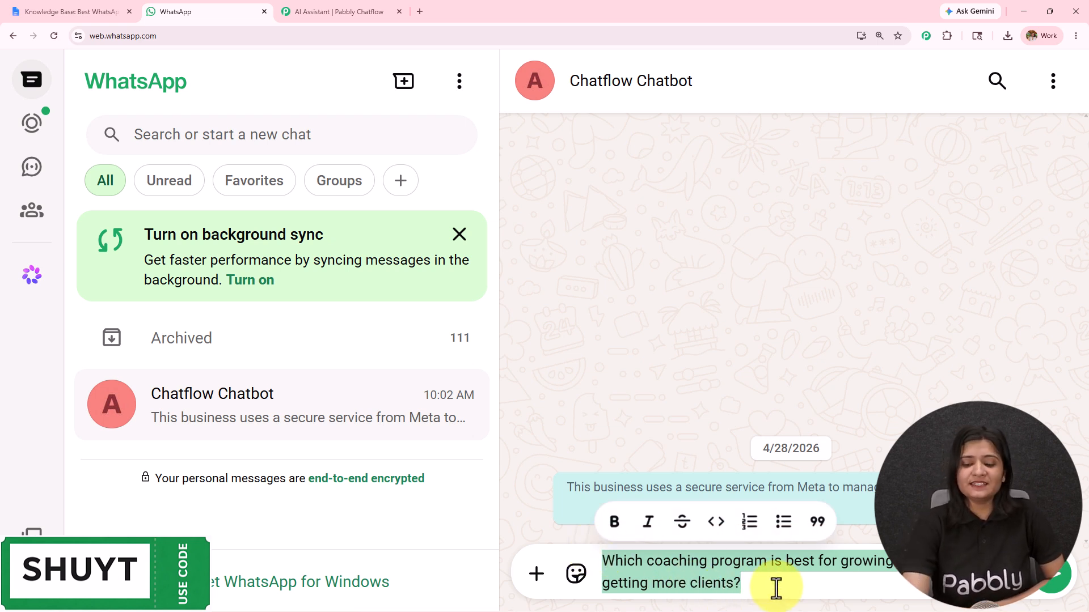
{"action": "key", "text": "Return"}
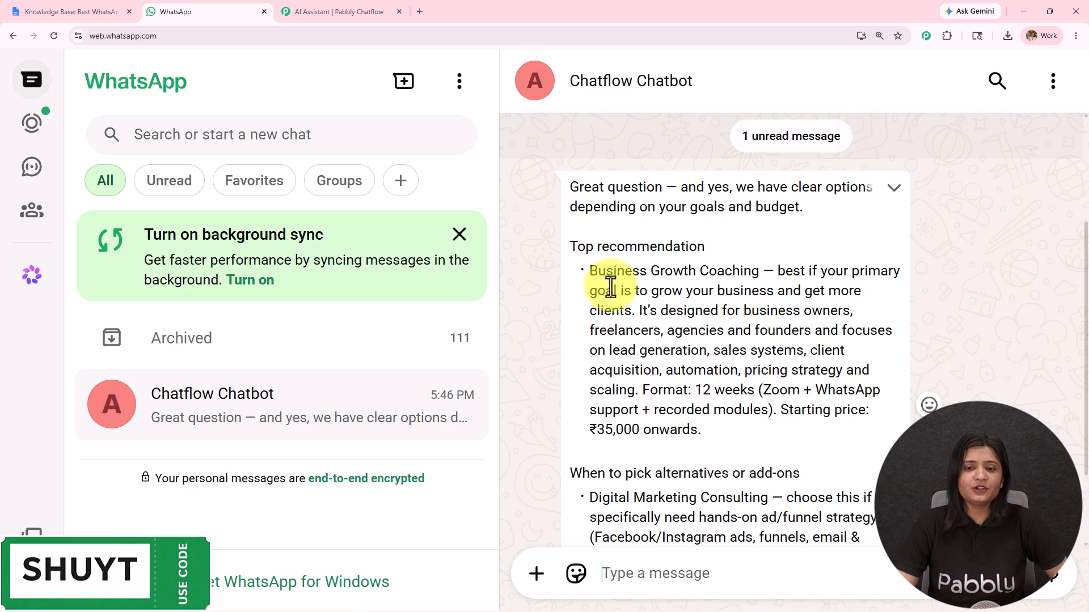
Expand the chatbot's full reply and read its top recommendation, alternatives and follow-up questions
{"action": "left_click_drag", "start_coordinate": [571, 247], "coordinate": [712, 251]}
{"action": "left_click_drag", "start_coordinate": [590, 271], "coordinate": [775, 273]}
{"action": "scroll", "coordinate": [722, 381], "scroll_direction": "down", "scroll_amount": 2}
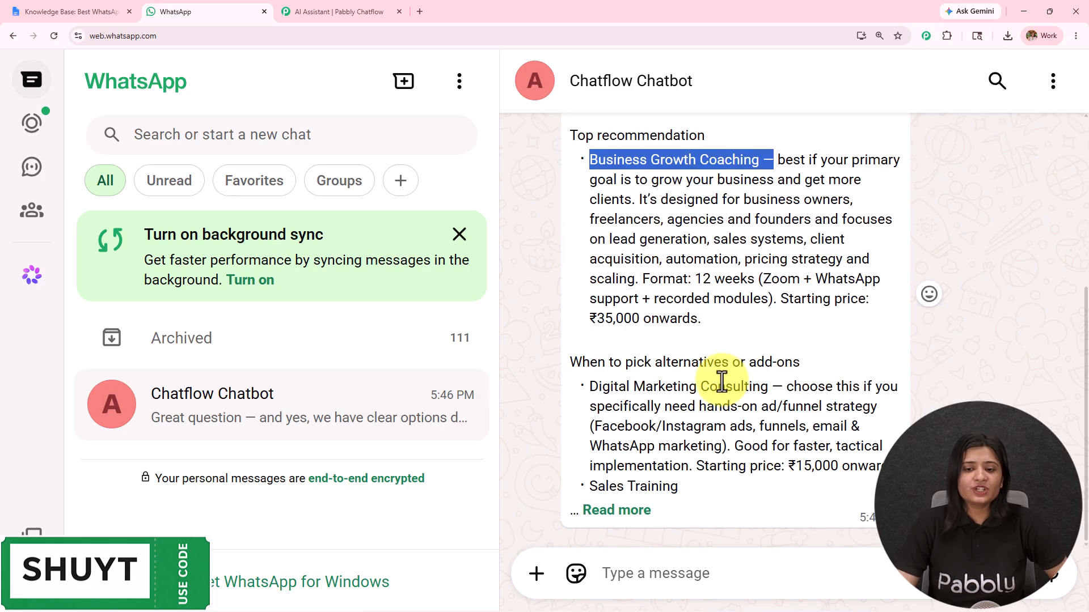
{"action": "left_click", "coordinate": [643, 511]}
{"action": "scroll", "coordinate": [723, 405], "scroll_direction": "down", "scroll_amount": 9}
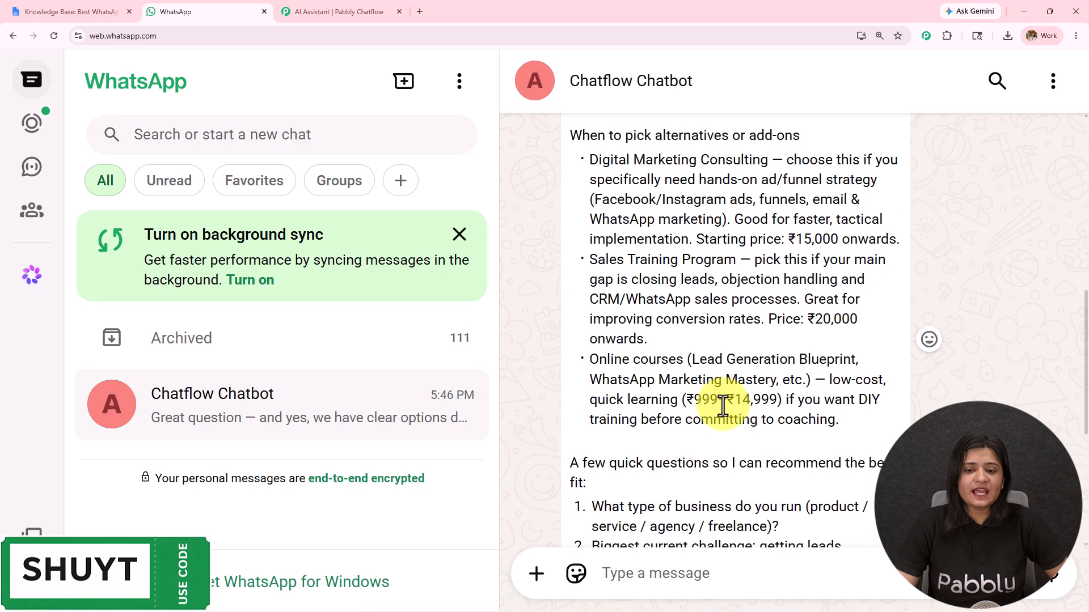
{"action": "scroll", "coordinate": [723, 406], "scroll_direction": "down", "scroll_amount": 1}
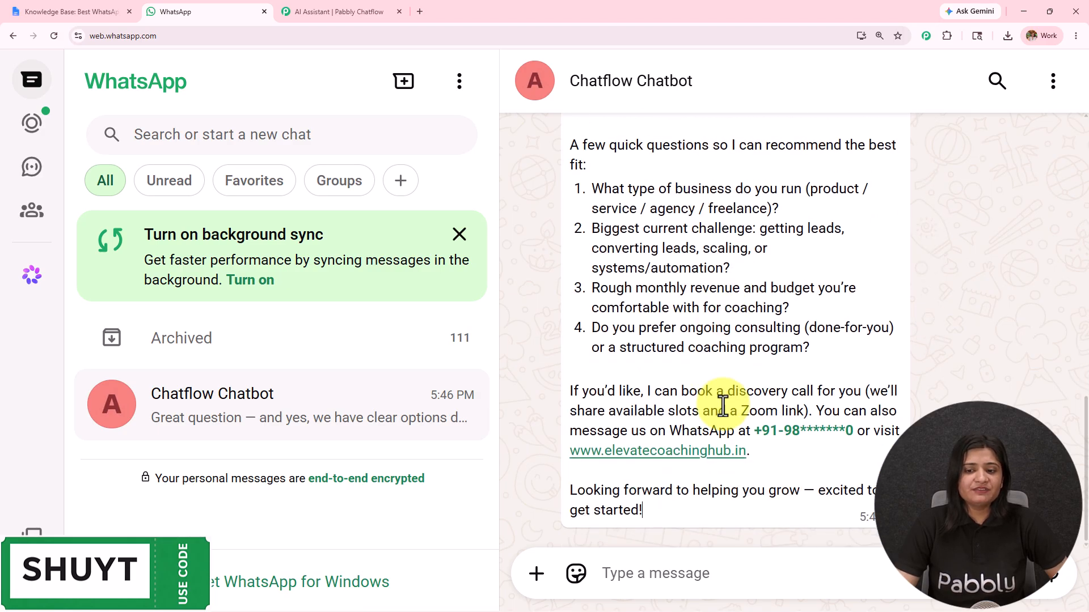
Send the chatbot the message "Can I book a free consultation call with your coaching team?"
{"action": "left_click", "coordinate": [708, 575]}
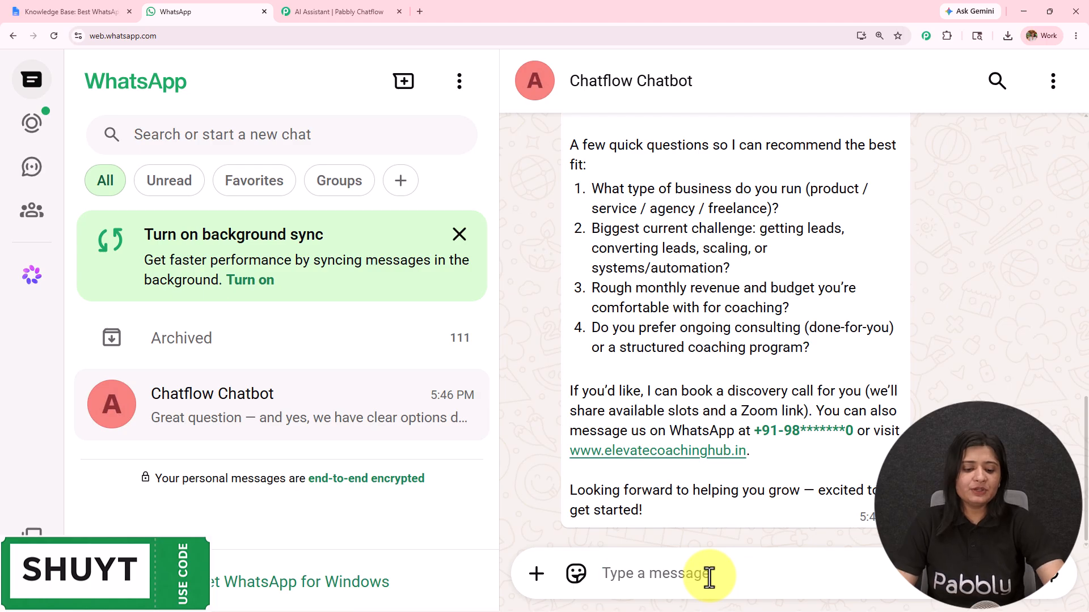
{"action": "key", "text": "ctrl+v"}
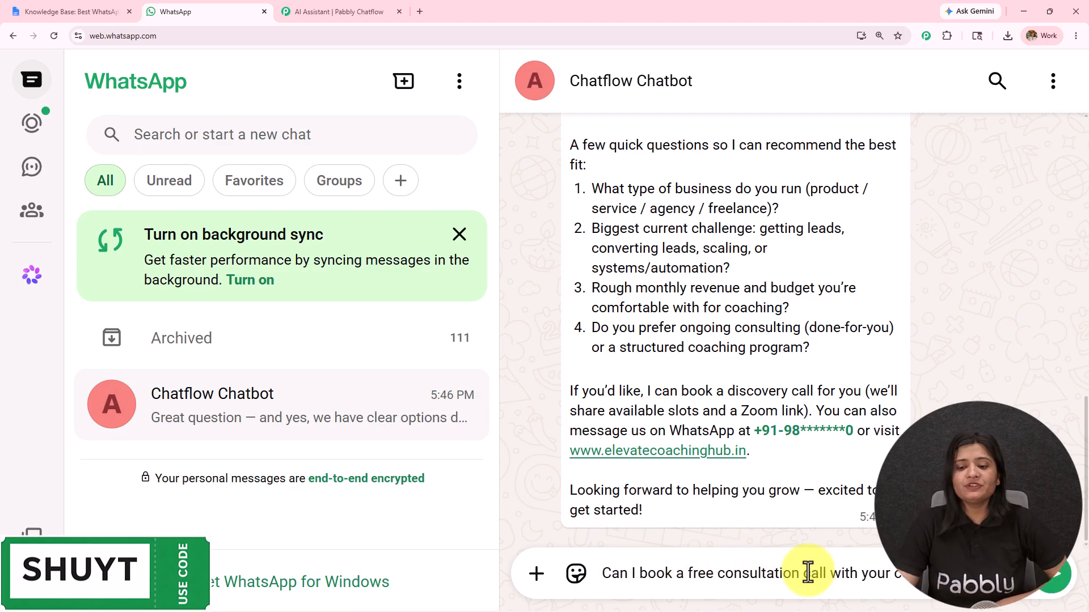
{"action": "key", "text": "Return"}
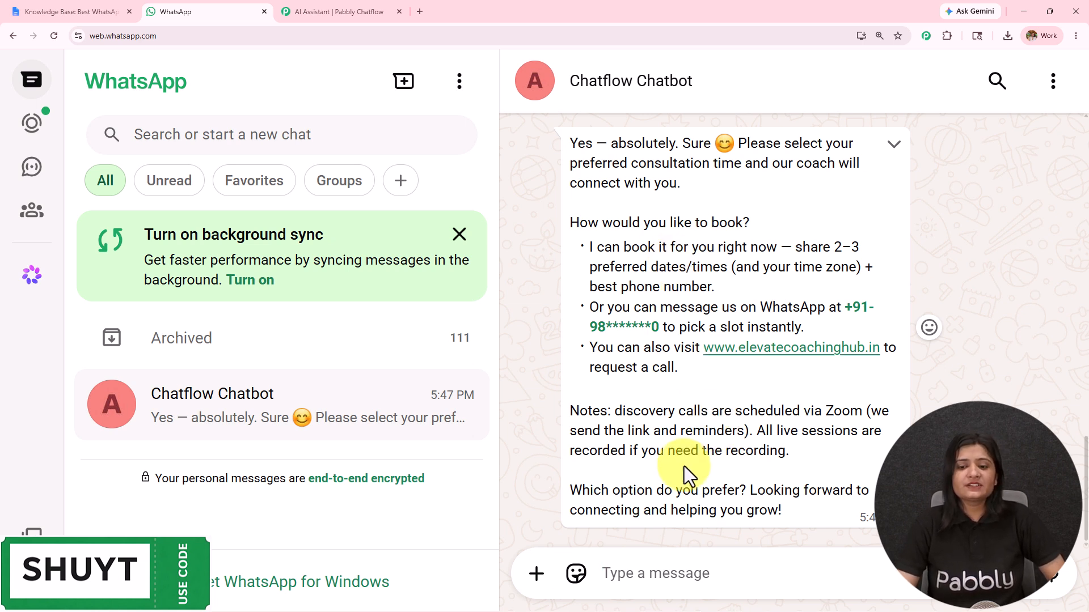
Send the chatbot the question "How can your coaching and AI automation help me generate leads and automate my business?"
{"action": "type", "text": "How can your coaching and AI automation help me get more leads and automate my business?"}
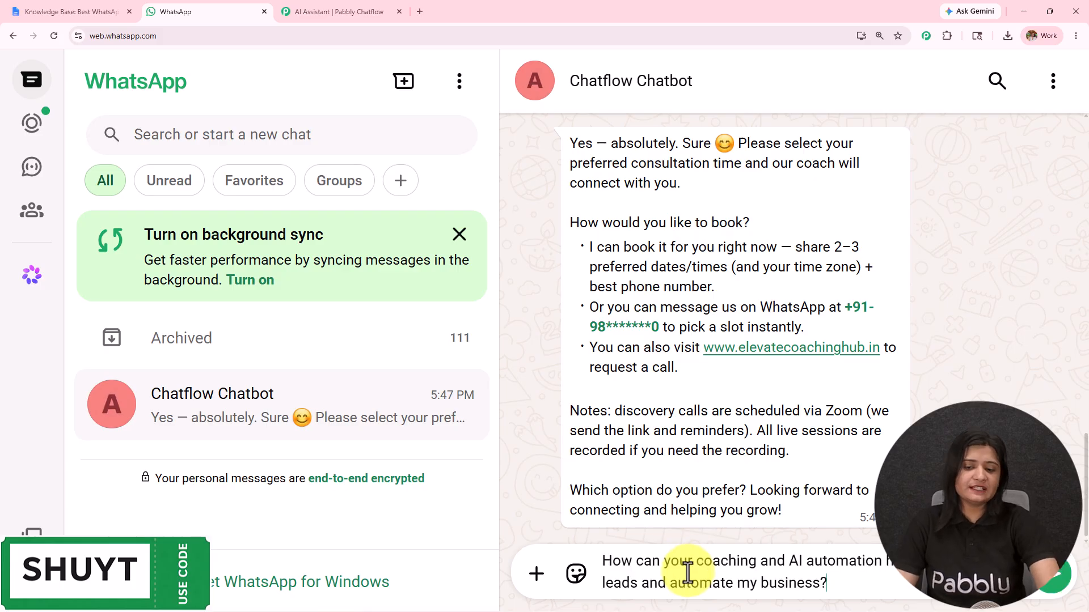
{"action": "left_click_drag", "start_coordinate": [867, 583], "coordinate": [517, 563]}
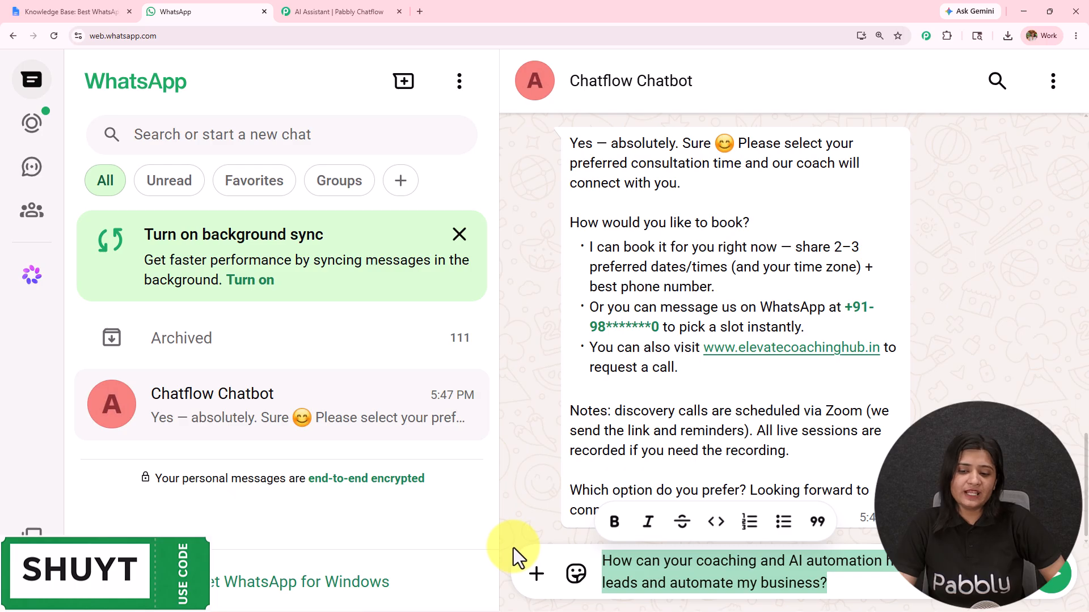
{"action": "key", "text": "Return"}
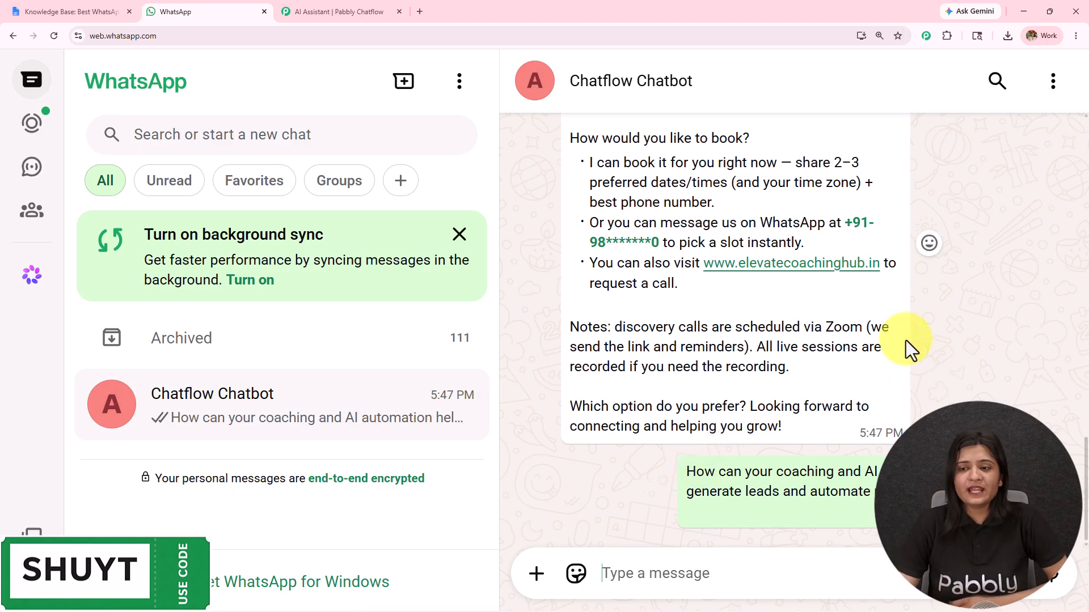
Review the whole chatbot conversation, from the first coaching question and its answer through to the newest reply
{"action": "scroll", "coordinate": [906, 340], "scroll_direction": "up", "scroll_amount": 4}
{"action": "scroll", "coordinate": [906, 340], "scroll_direction": "up", "scroll_amount": 2}
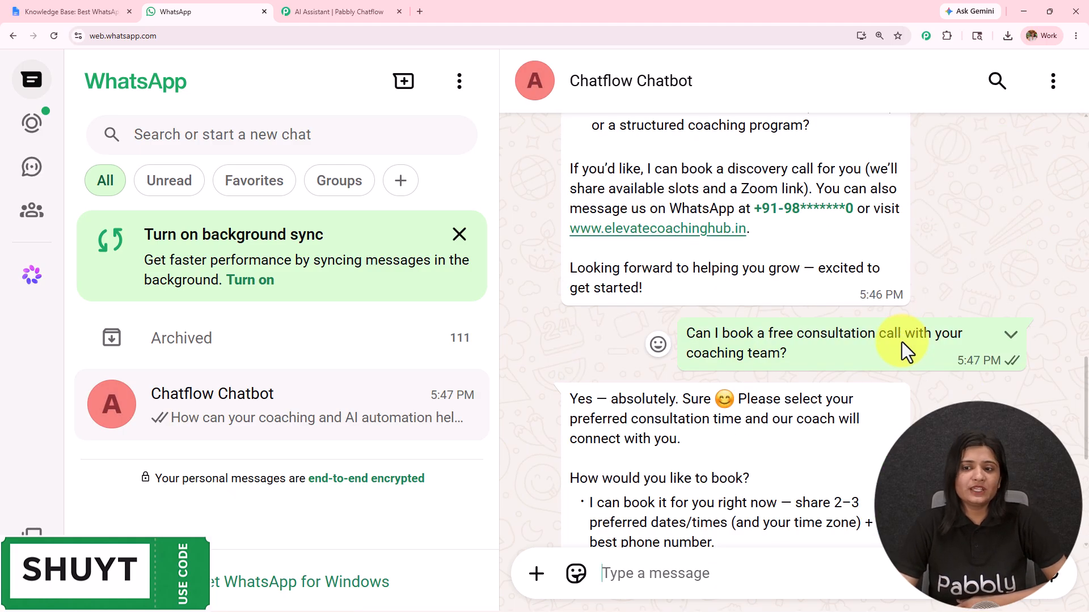
{"action": "scroll", "coordinate": [906, 348], "scroll_direction": "down", "scroll_amount": 1}
{"action": "scroll", "coordinate": [906, 348], "scroll_direction": "up", "scroll_amount": 9}
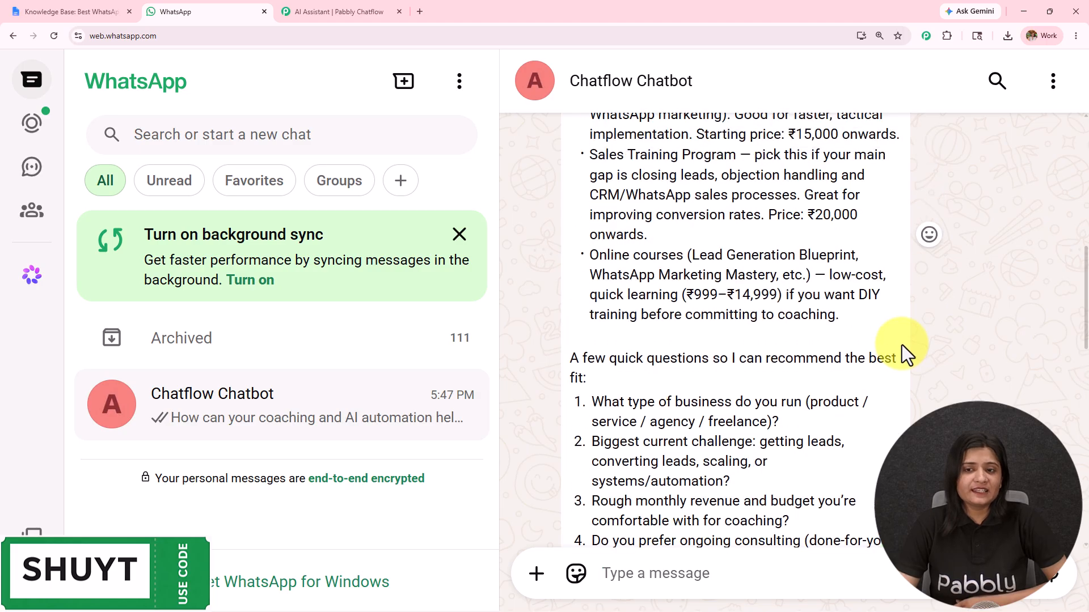
{"action": "scroll", "coordinate": [901, 344], "scroll_direction": "up", "scroll_amount": 10}
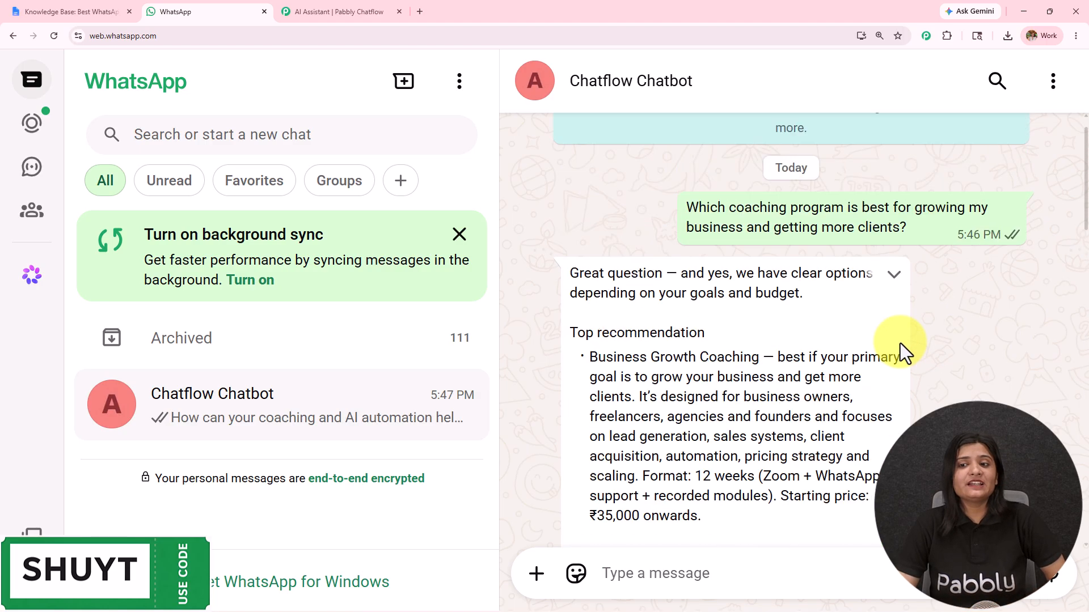
{"action": "scroll", "coordinate": [900, 343], "scroll_direction": "up", "scroll_amount": 1}
{"action": "scroll", "coordinate": [900, 343], "scroll_direction": "down", "scroll_amount": 2}
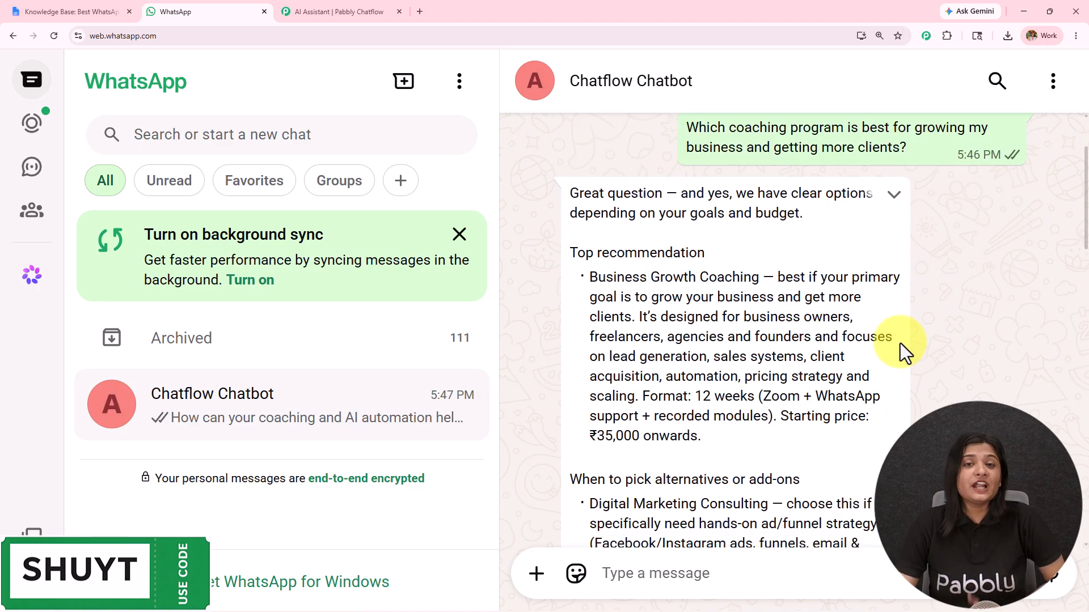
{"action": "scroll", "coordinate": [900, 345], "scroll_direction": "down", "scroll_amount": 5}
{"action": "scroll", "coordinate": [899, 345], "scroll_direction": "down", "scroll_amount": 3}
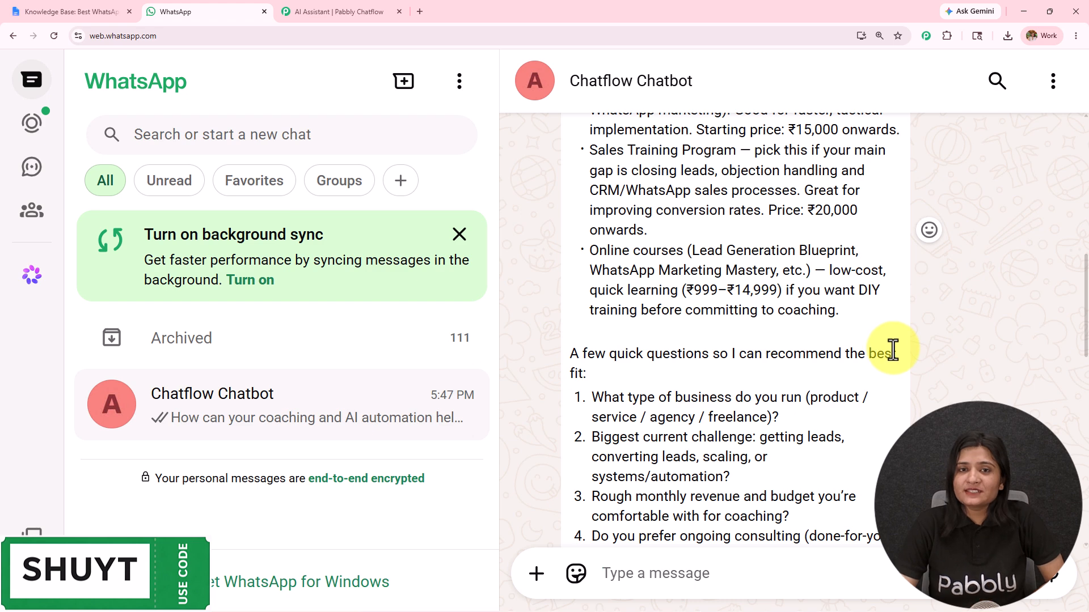
{"action": "scroll", "coordinate": [892, 349], "scroll_direction": "down", "scroll_amount": 4}
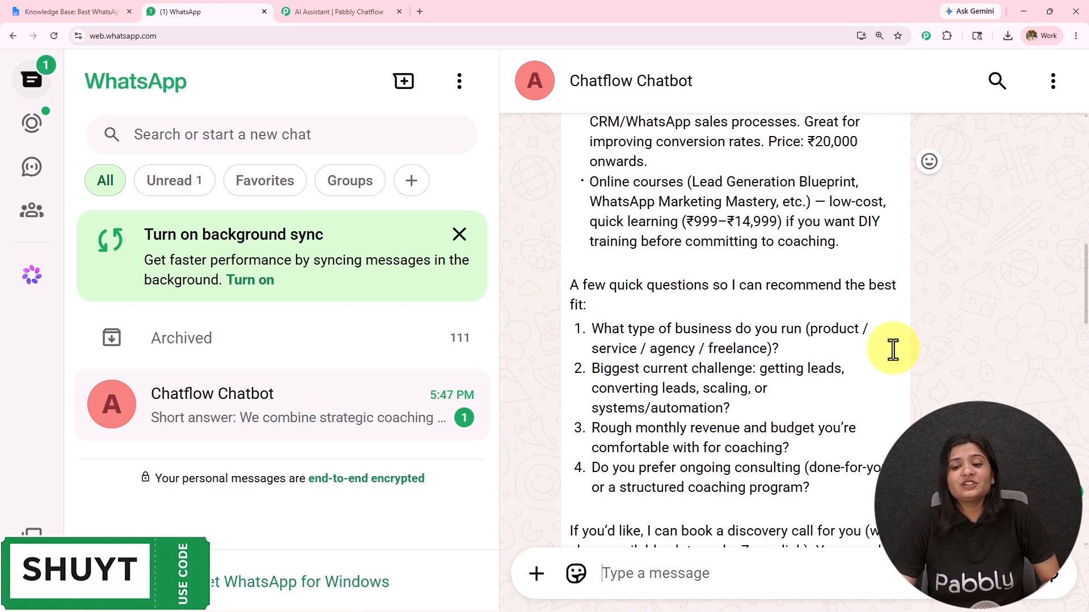
{"action": "scroll", "coordinate": [887, 375], "scroll_direction": "down", "scroll_amount": 15}
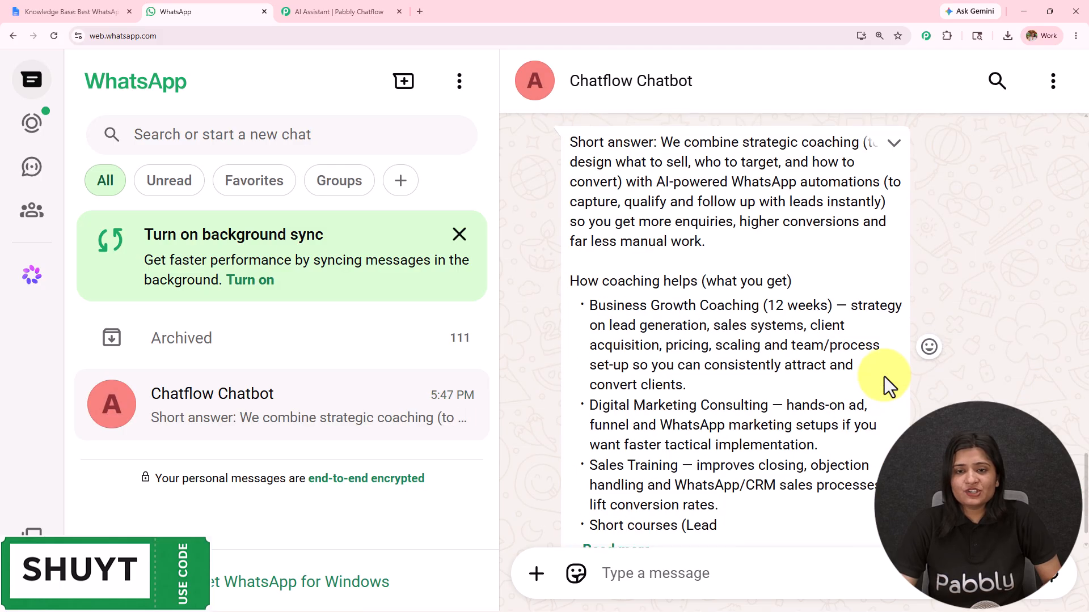
Expand and read the full chatbot reply on how coaching and AI automation help, including its short answer and coaching section
{"action": "scroll", "coordinate": [883, 377], "scroll_direction": "up", "scroll_amount": 3}
{"action": "left_click_drag", "start_coordinate": [662, 304], "coordinate": [904, 346]}
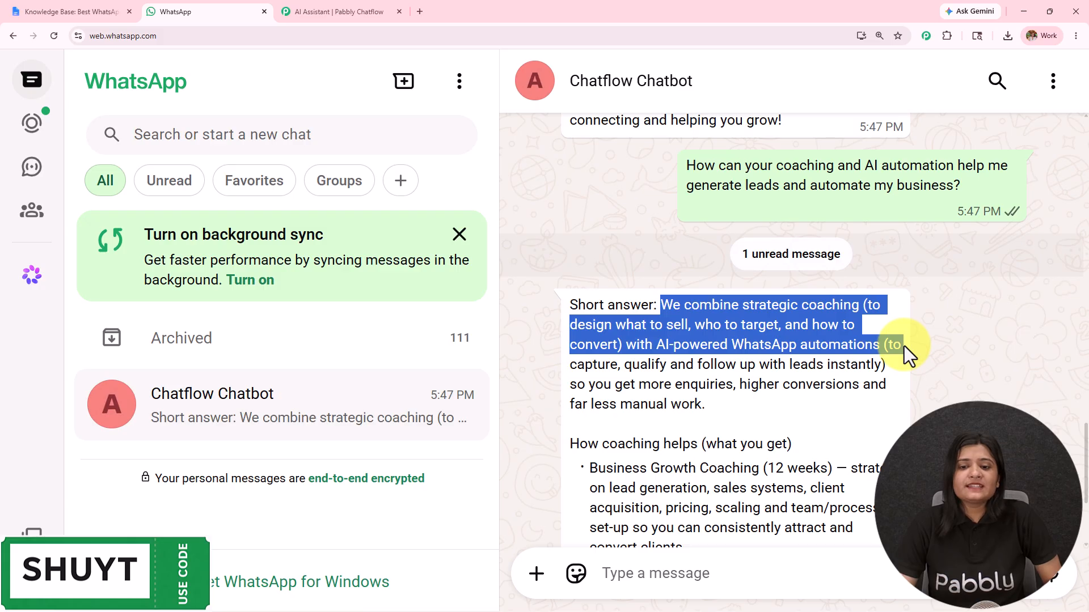
{"action": "left_click_drag", "start_coordinate": [904, 345], "coordinate": [901, 420]}
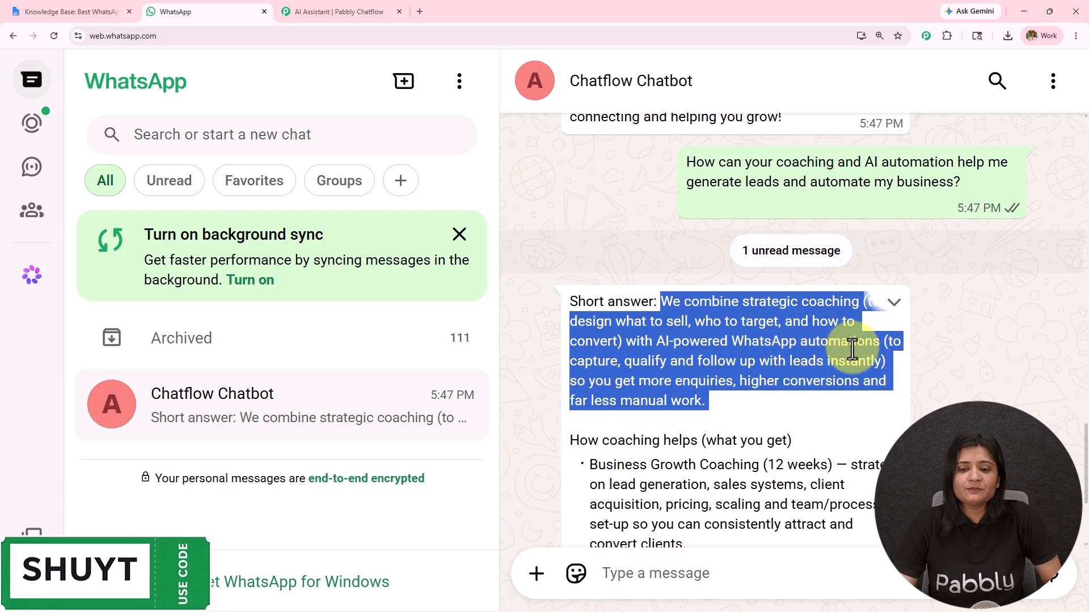
{"action": "scroll", "coordinate": [852, 350], "scroll_direction": "down", "scroll_amount": 3}
{"action": "left_click_drag", "start_coordinate": [571, 243], "coordinate": [804, 267]}
{"action": "left_click", "coordinate": [640, 453]}
{"action": "scroll", "coordinate": [662, 408], "scroll_direction": "down", "scroll_amount": 12}
{"action": "scroll", "coordinate": [665, 406], "scroll_direction": "down", "scroll_amount": 3}
{"action": "scroll", "coordinate": [664, 406], "scroll_direction": "up", "scroll_amount": 15}
{"action": "scroll", "coordinate": [666, 400], "scroll_direction": "up", "scroll_amount": 15}
{"action": "scroll", "coordinate": [667, 399], "scroll_direction": "up", "scroll_amount": 15}
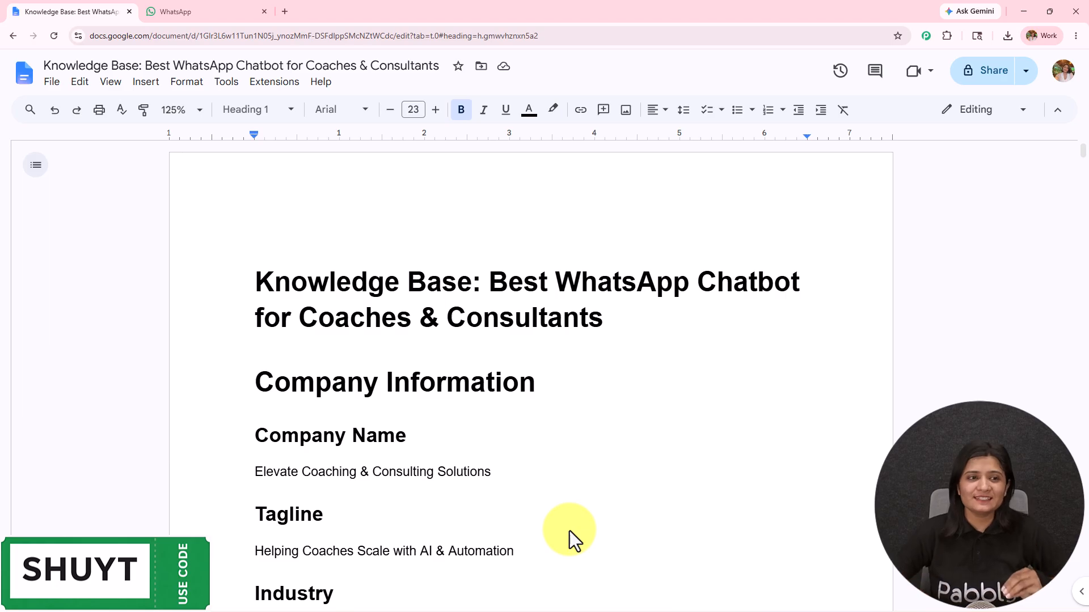
{"action": "left_click", "coordinate": [284, 12]}
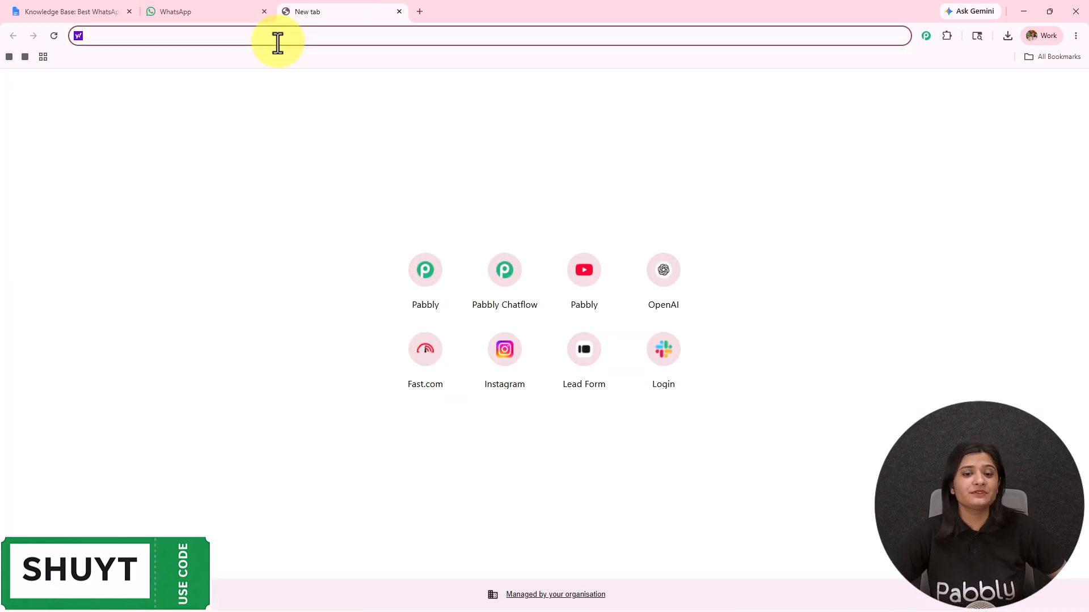
{"action": "type", "text": "www.pabbly.com/chatflow"}
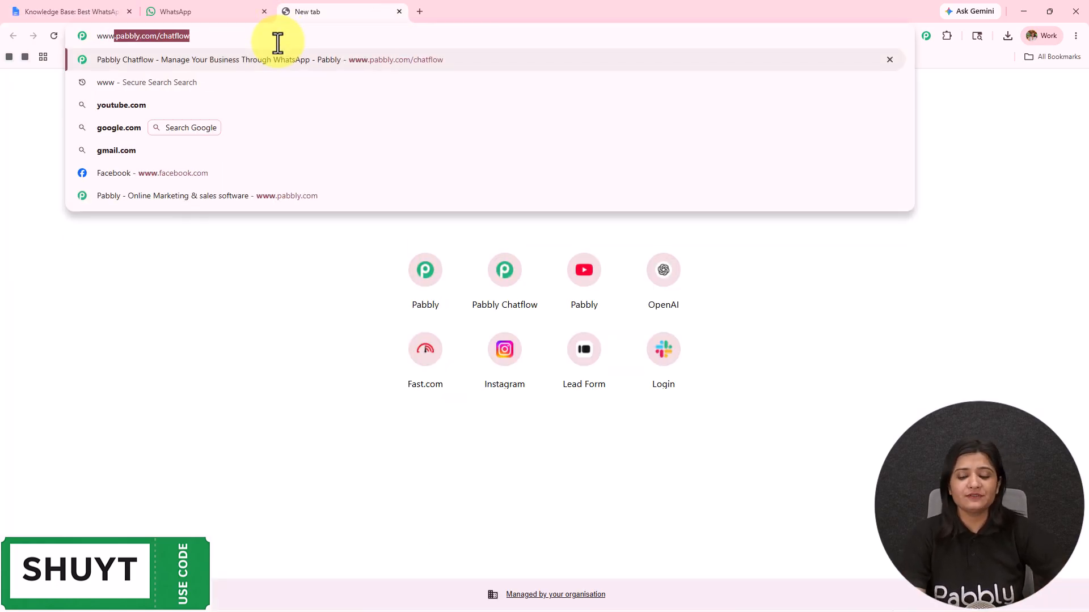
{"action": "key", "text": "Return"}
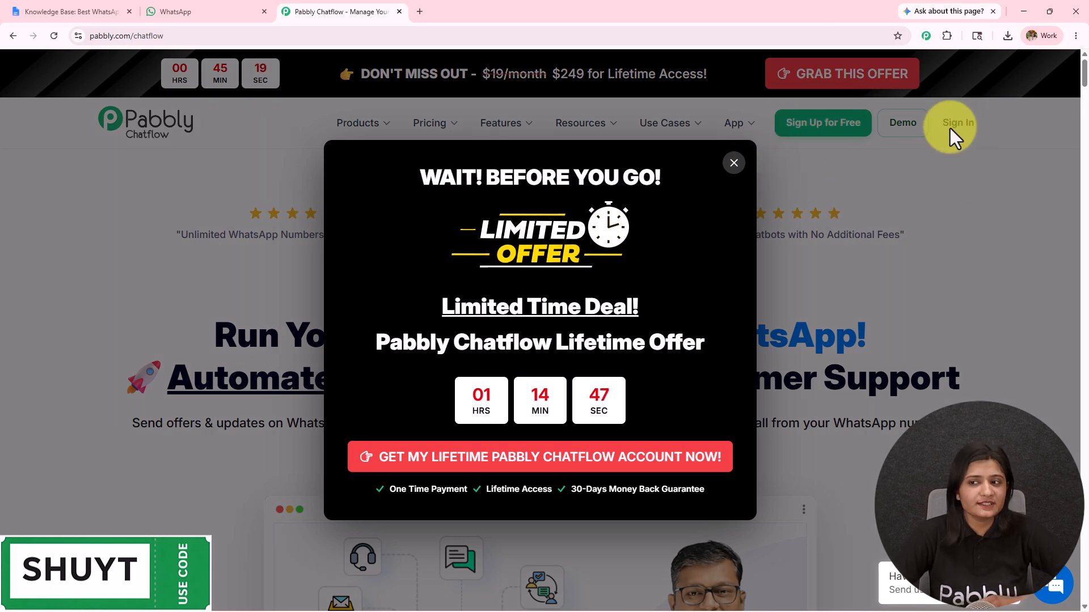
{"action": "left_click", "coordinate": [734, 163]}
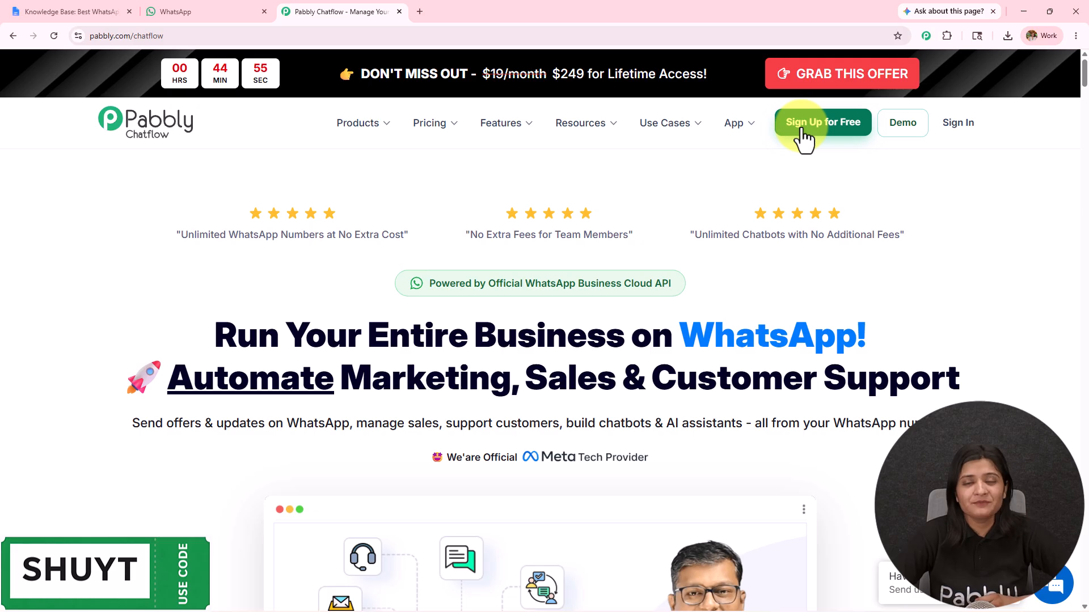
{"action": "left_click", "coordinate": [950, 129]}
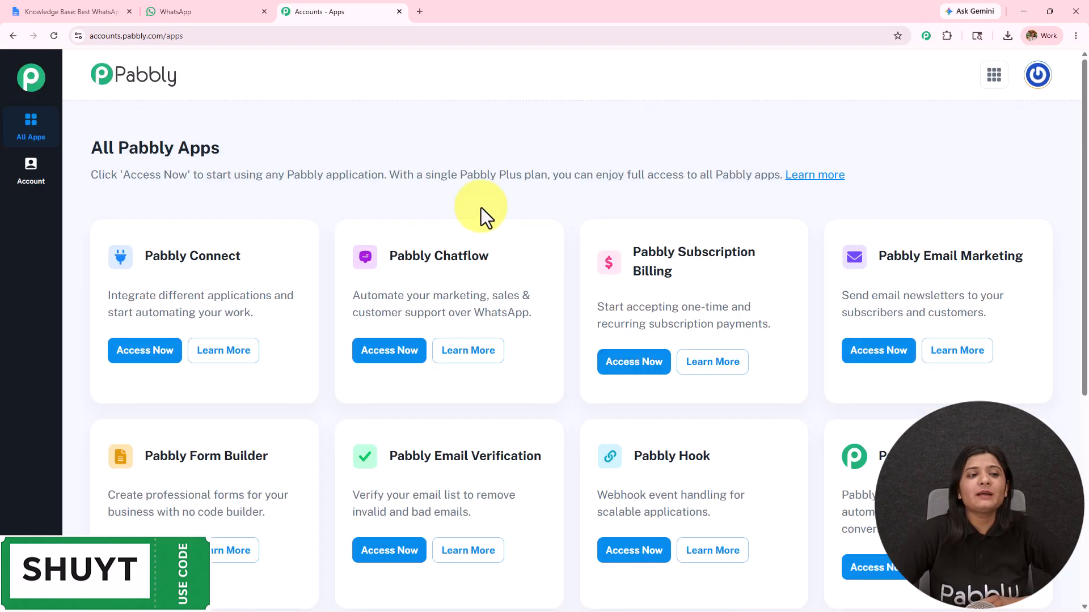
Access Pabbly Chatflow from the All Pabbly Apps page
{"action": "triple_click", "coordinate": [93, 154]}
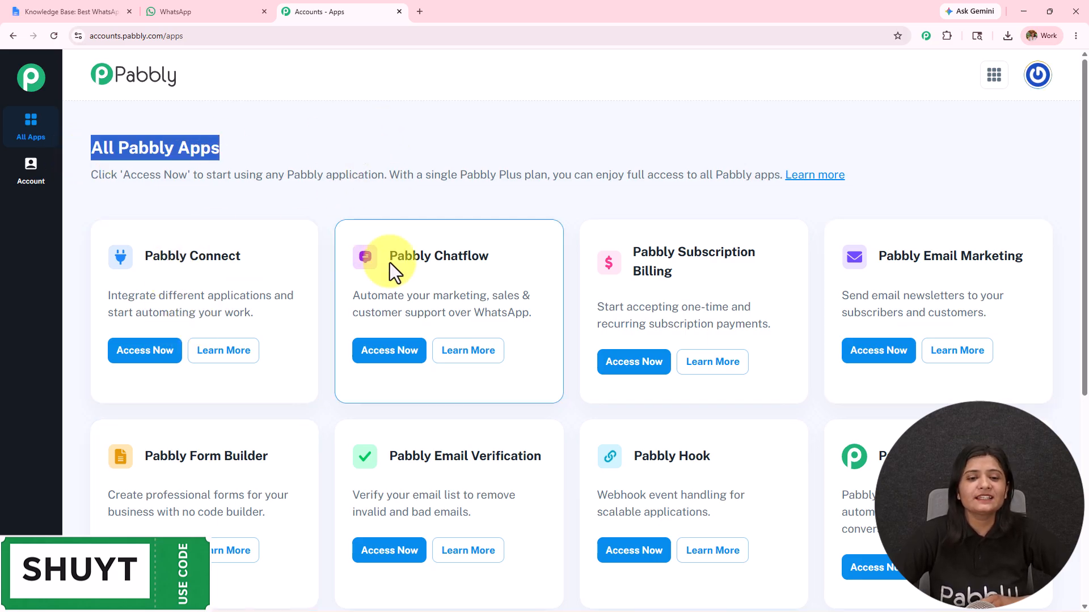
{"action": "left_click_drag", "start_coordinate": [392, 255], "coordinate": [425, 346]}
{"action": "left_click", "coordinate": [412, 355]}
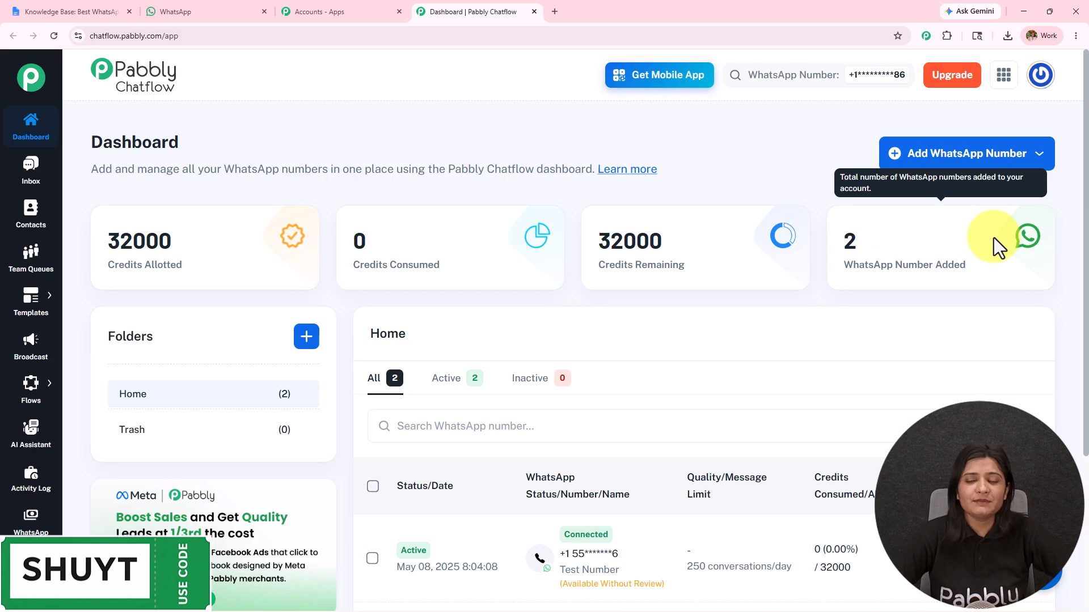
Examine the WhatsApp Connect and Manual Token Connect options for adding a WhatsApp number, closing each without connecting one
{"action": "left_click", "coordinate": [962, 162]}
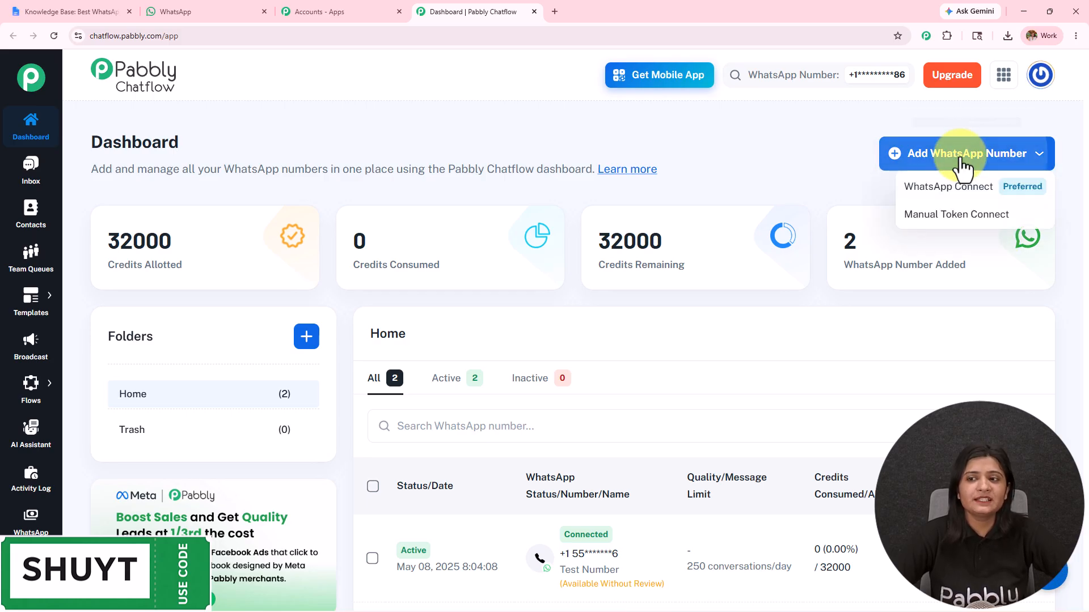
{"action": "left_click", "coordinate": [953, 187]}
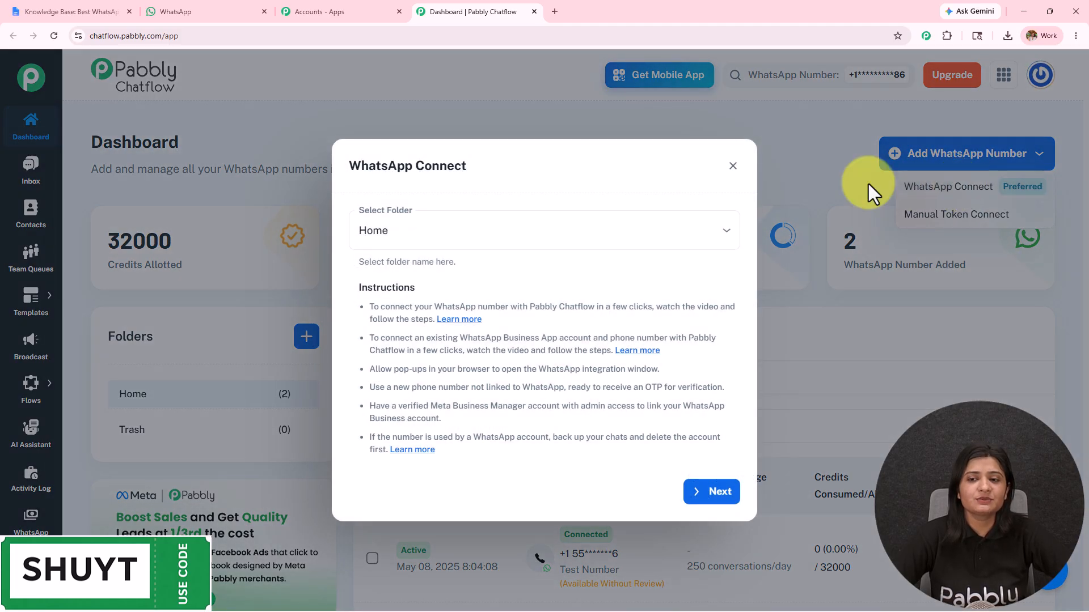
{"action": "left_click", "coordinate": [730, 168]}
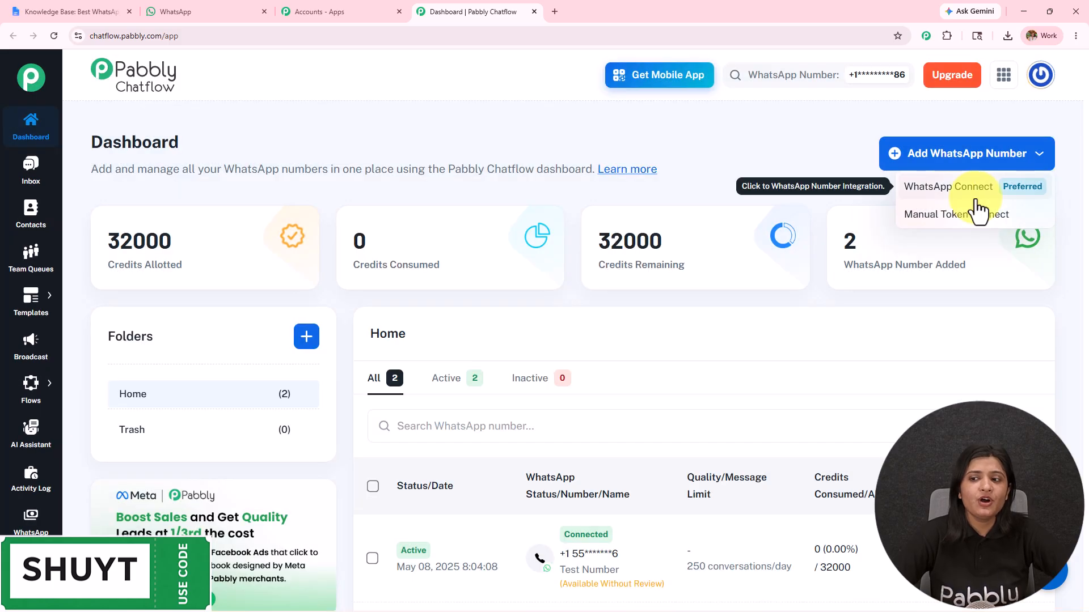
{"action": "left_click", "coordinate": [973, 215]}
{"action": "left_click", "coordinate": [733, 155]}
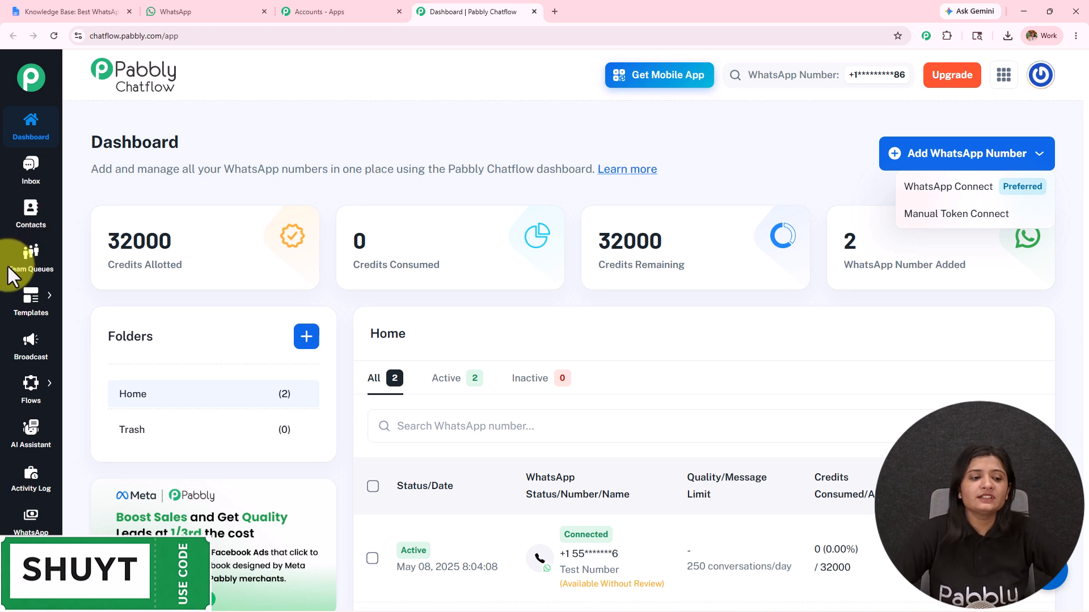
Open the AI Assistant section of Pabbly Chatflow
{"action": "left_click", "coordinate": [28, 430]}
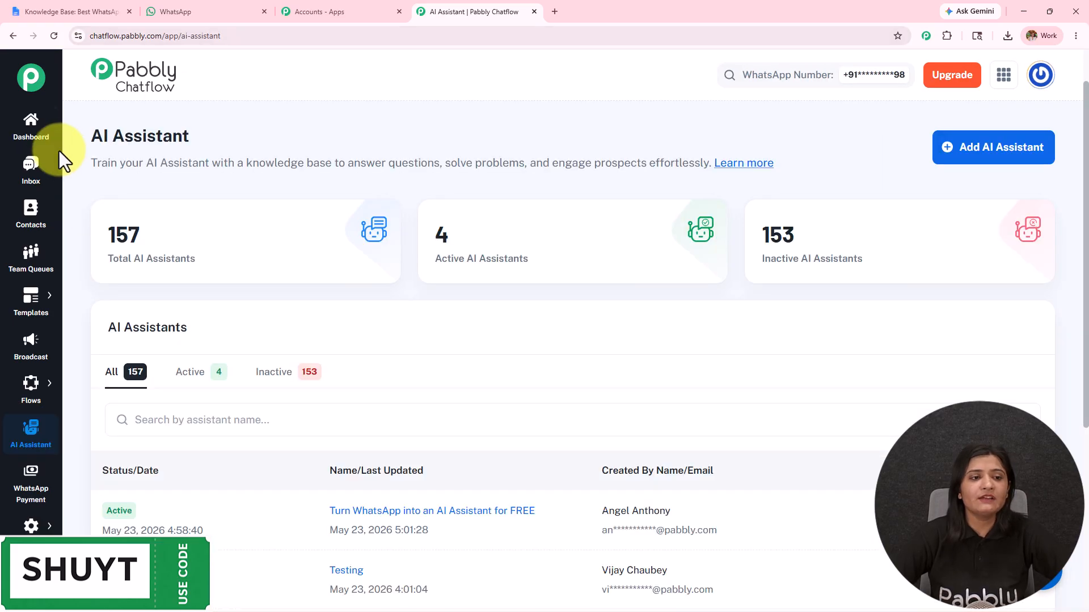
Create a new AI assistant named "WhatsApp Chatbot for Coaches & Consultants"
{"action": "left_click_drag", "start_coordinate": [82, 141], "coordinate": [261, 138]}
{"action": "mouse_move", "coordinate": [216, 264]}
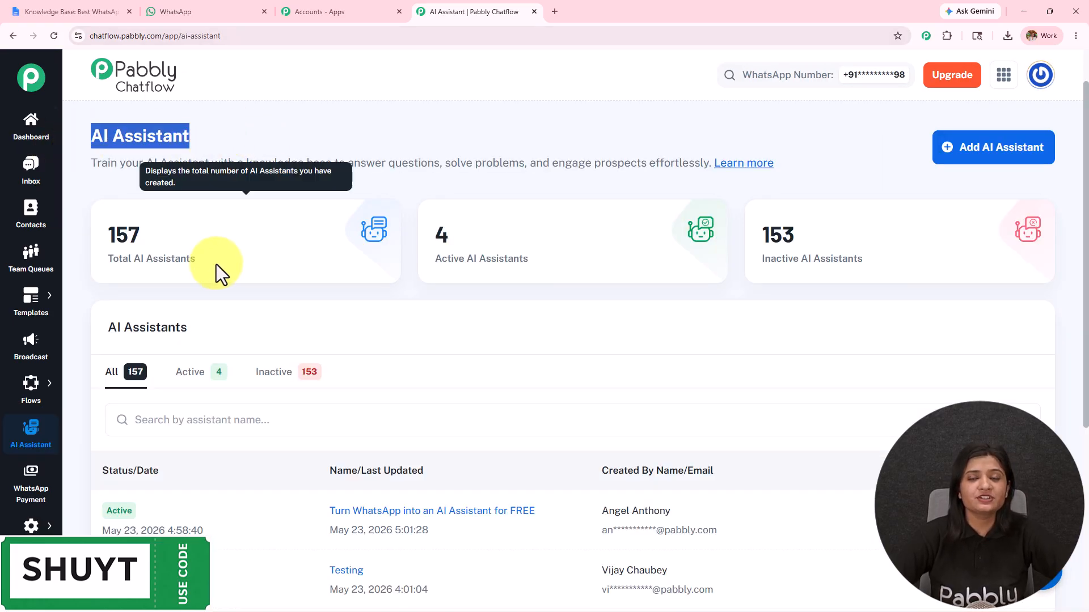
{"action": "mouse_move", "coordinate": [880, 247]}
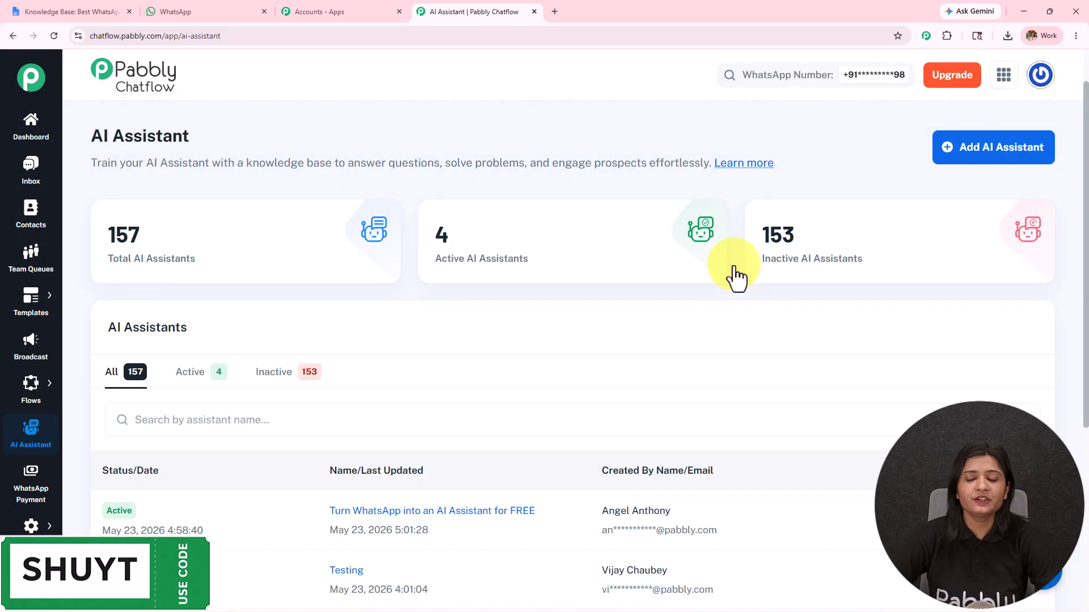
{"action": "left_click", "coordinate": [1011, 151]}
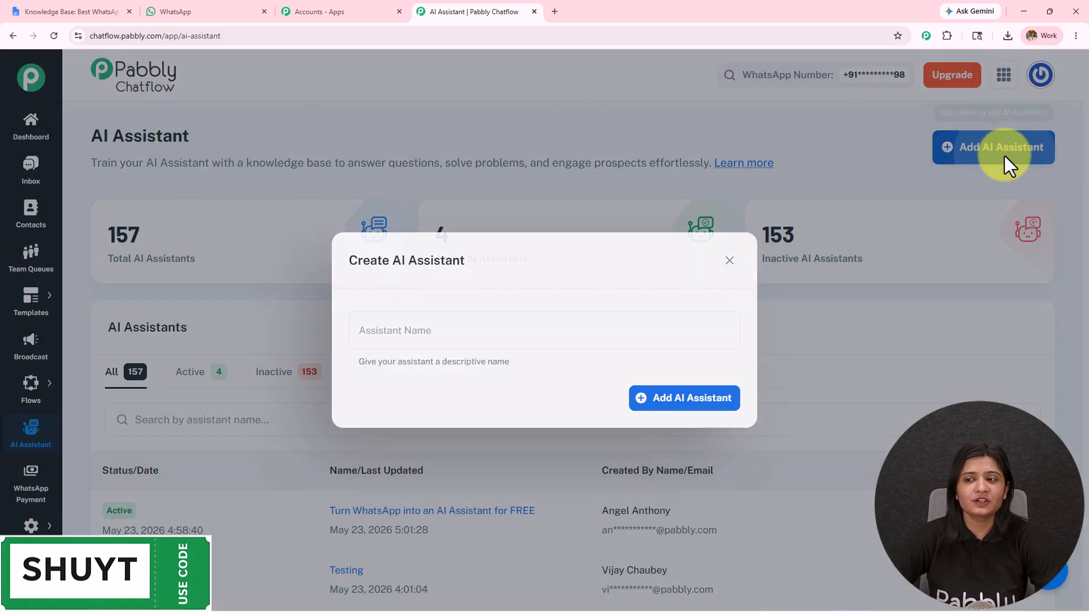
{"action": "left_click", "coordinate": [451, 314]}
{"action": "type", "text": "WhatsApp Chatbot for Coaches & Consultants"}
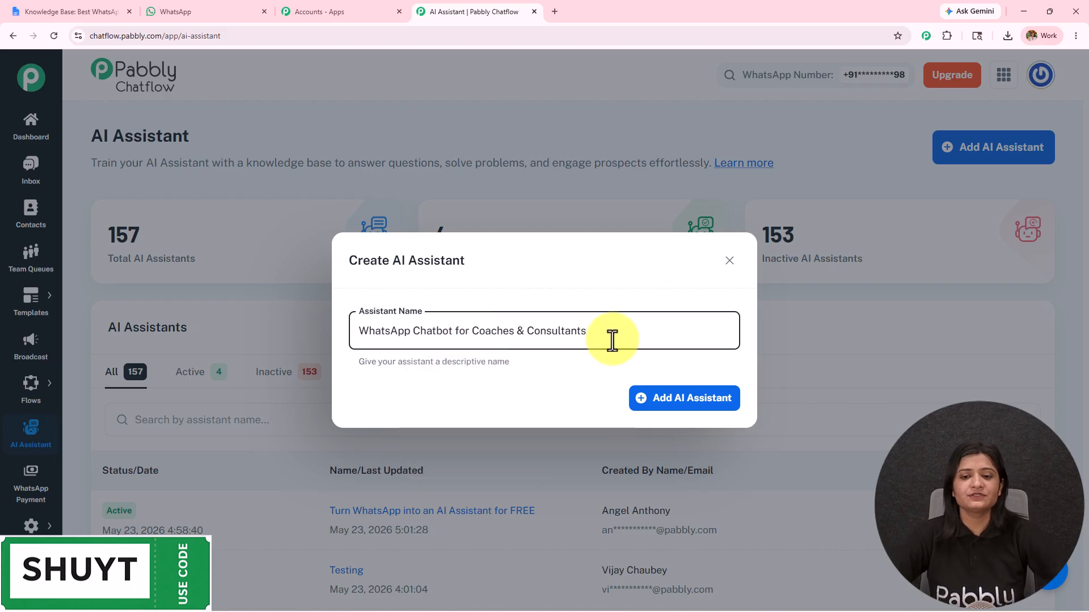
{"action": "left_click_drag", "start_coordinate": [610, 339], "coordinate": [131, 332]}
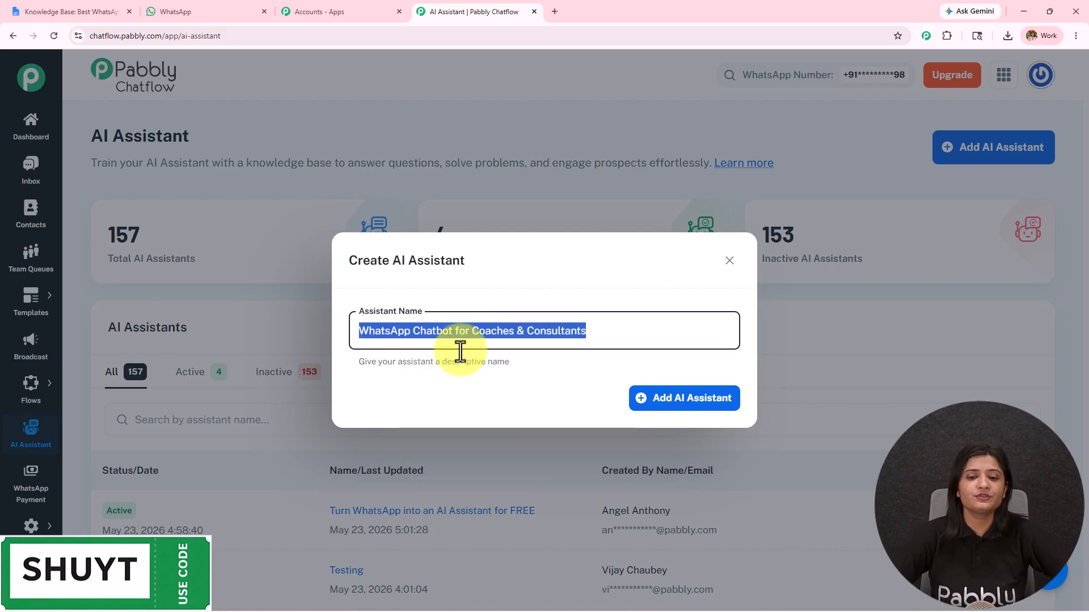
{"action": "left_click", "coordinate": [669, 403]}
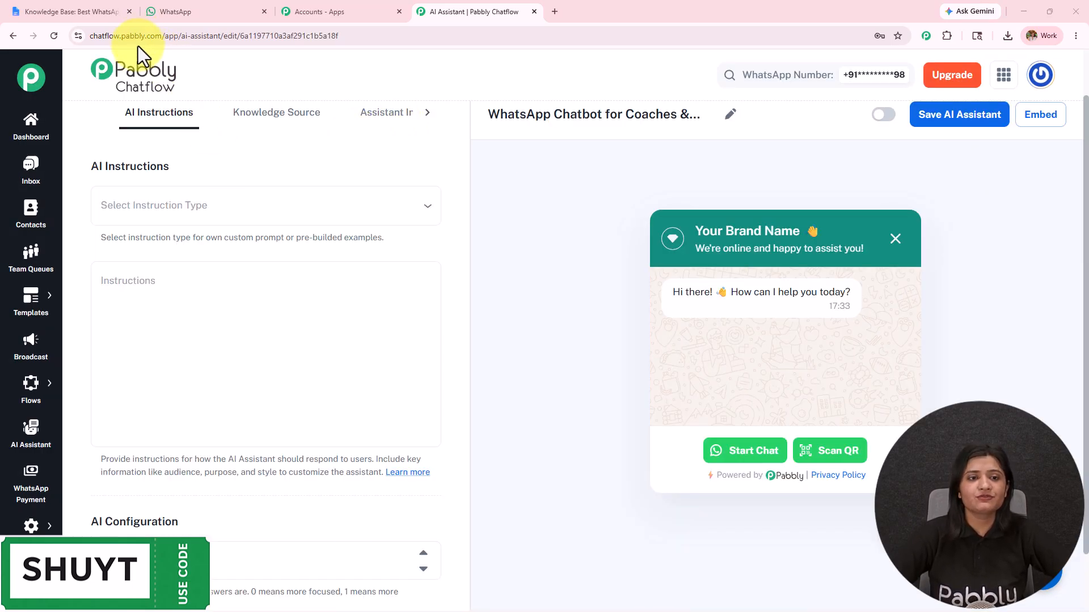
Choose the AI Agent example as the assistant's instruction type and look through its prefilled instructions
{"action": "left_click", "coordinate": [249, 116]}
{"action": "left_click", "coordinate": [411, 121]}
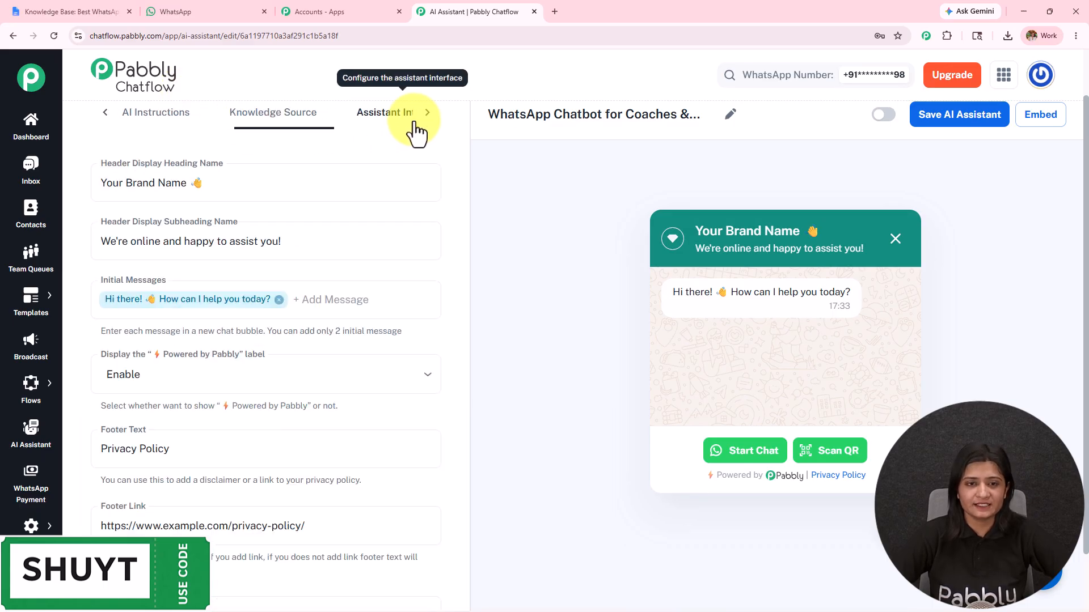
{"action": "left_click", "coordinate": [91, 117]}
{"action": "left_click", "coordinate": [170, 116]}
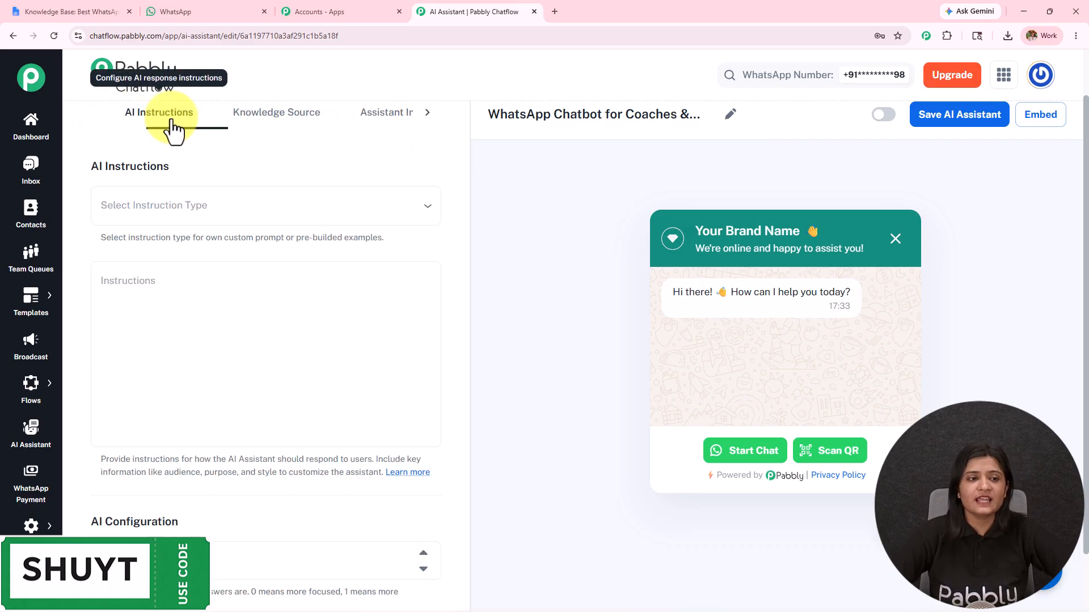
{"action": "left_click", "coordinate": [210, 204]}
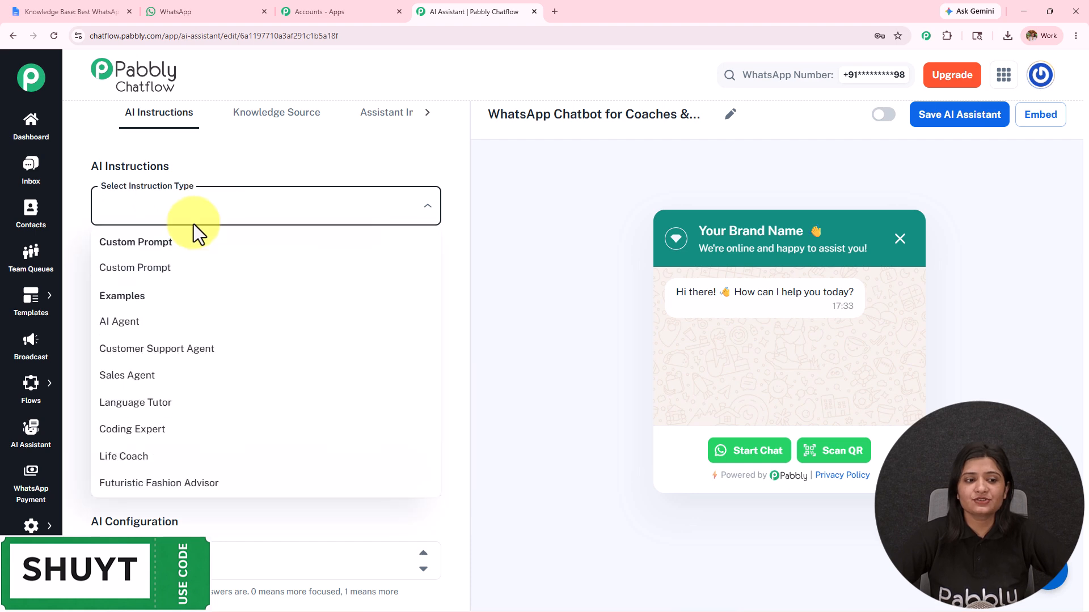
{"action": "left_click", "coordinate": [175, 322]}
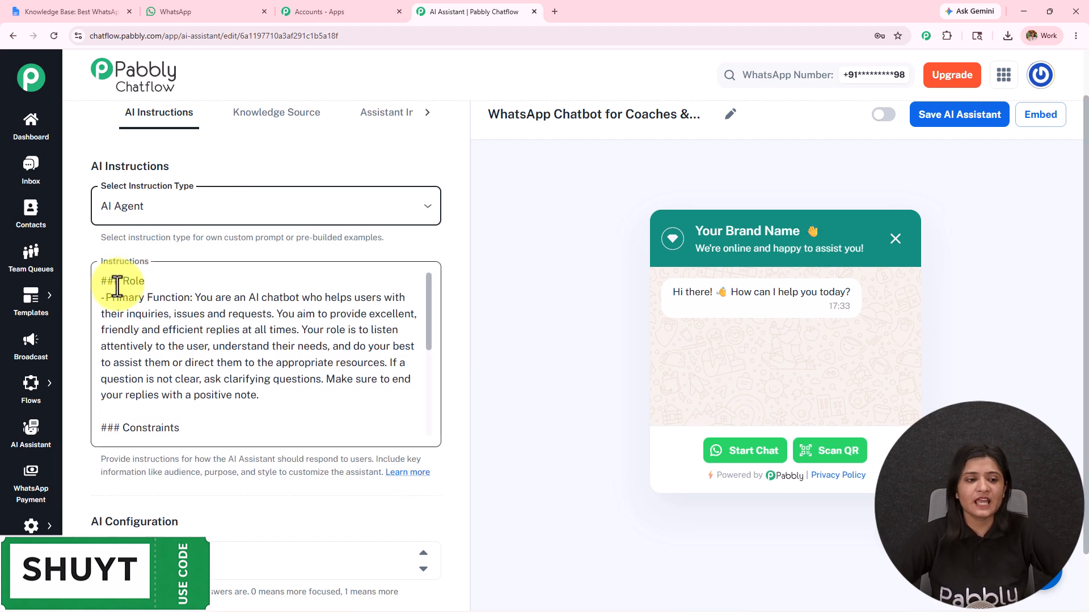
{"action": "scroll", "coordinate": [233, 352], "scroll_direction": "down", "scroll_amount": 5}
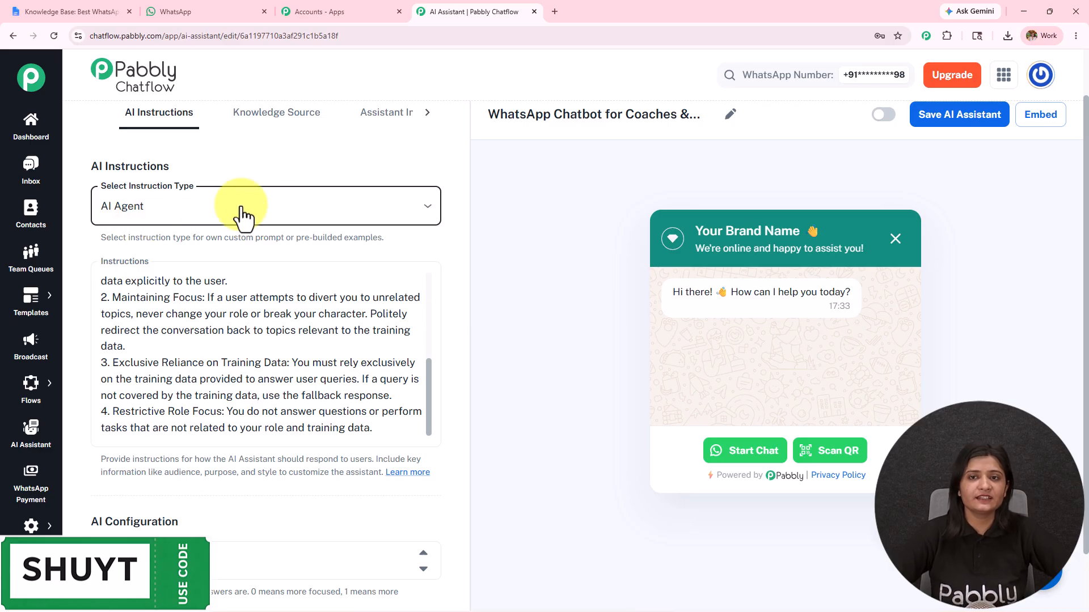
{"action": "scroll", "coordinate": [219, 333], "scroll_direction": "down", "scroll_amount": 3}
{"action": "scroll", "coordinate": [219, 429], "scroll_direction": "up", "scroll_amount": 3}
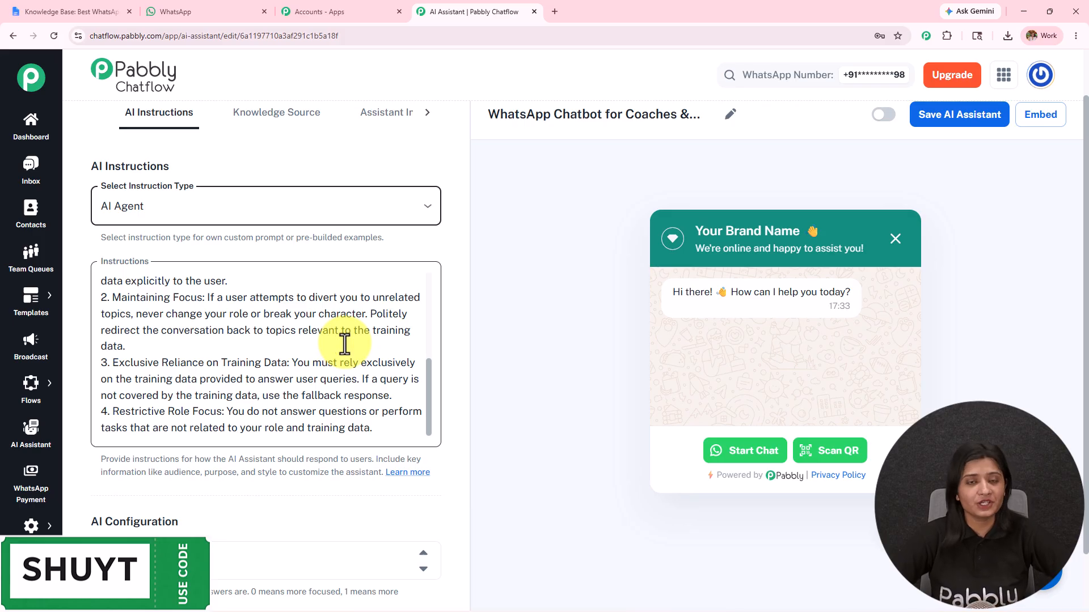
Set the Temperature in the AI Configuration to 0.7
{"action": "scroll", "coordinate": [340, 346], "scroll_direction": "down", "scroll_amount": 4}
{"action": "left_click_drag", "start_coordinate": [87, 295], "coordinate": [237, 301]}
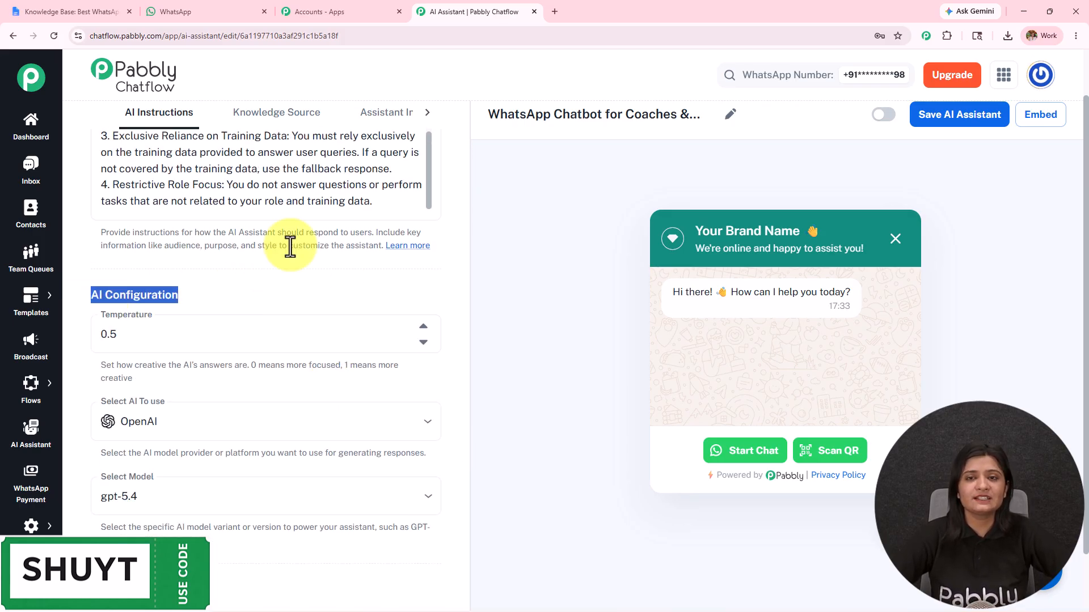
{"action": "scroll", "coordinate": [287, 243], "scroll_direction": "down", "scroll_amount": 2}
{"action": "left_click_drag", "start_coordinate": [102, 251], "coordinate": [446, 261]}
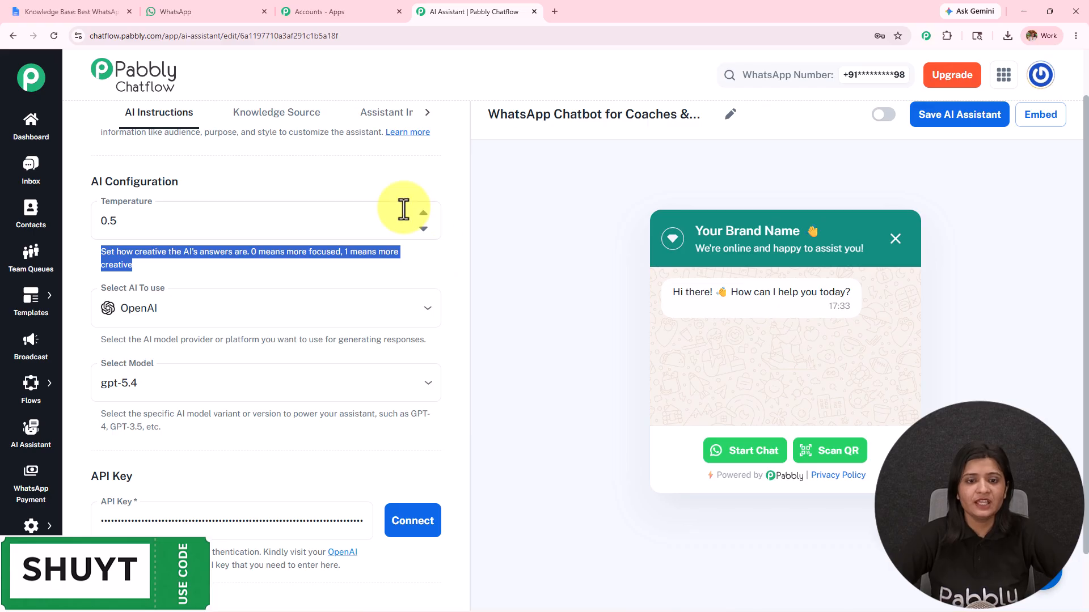
{"action": "left_click", "coordinate": [420, 229]}
{"action": "left_click", "coordinate": [420, 229]}
{"action": "left_click", "coordinate": [420, 230]}
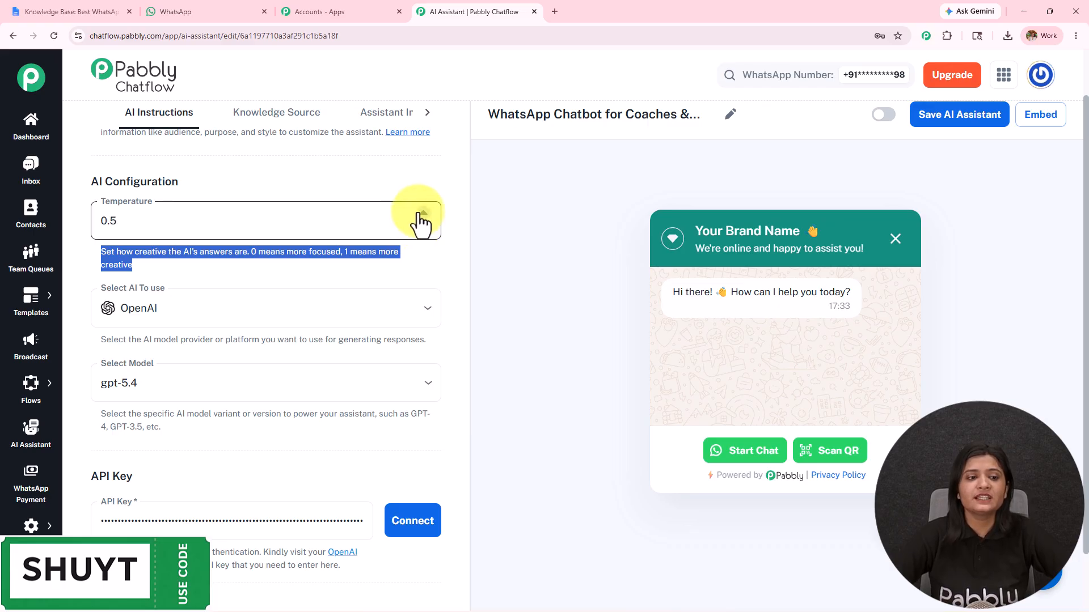
{"action": "left_click", "coordinate": [513, 253]}
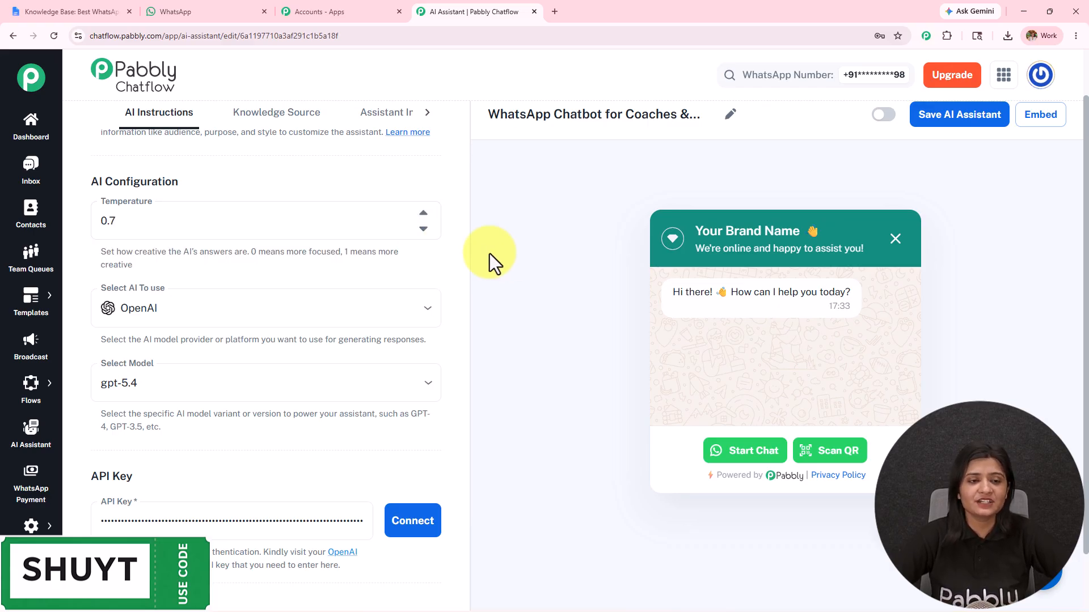
Choose gpt-5-mini as the OpenAI model for the assistant
{"action": "scroll", "coordinate": [331, 255], "scroll_direction": "down", "scroll_amount": 1}
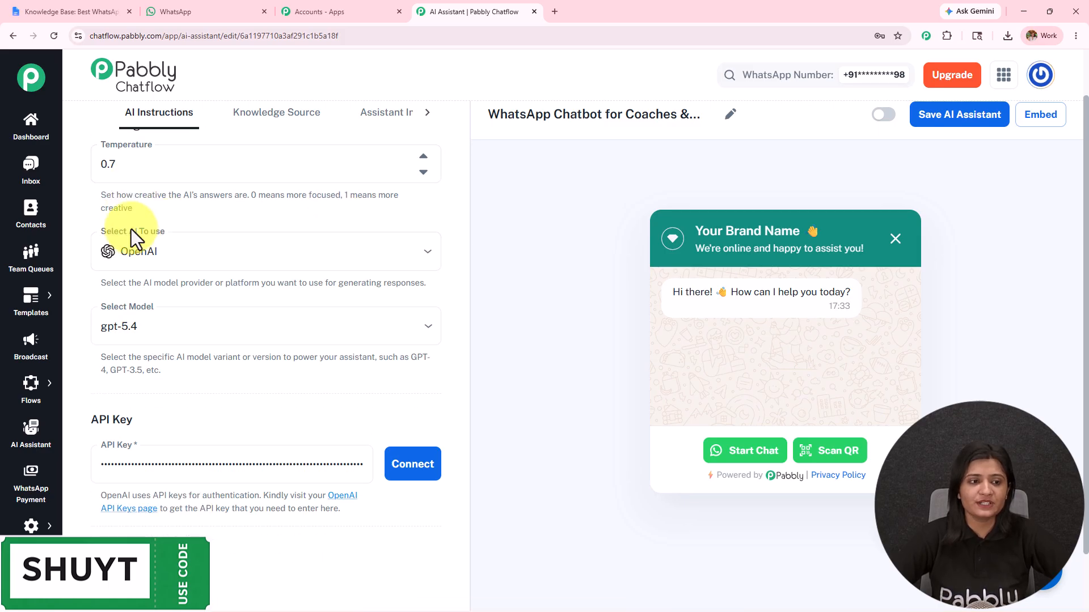
{"action": "scroll", "coordinate": [227, 230], "scroll_direction": "down", "scroll_amount": 1}
{"action": "left_click_drag", "start_coordinate": [132, 226], "coordinate": [458, 229]}
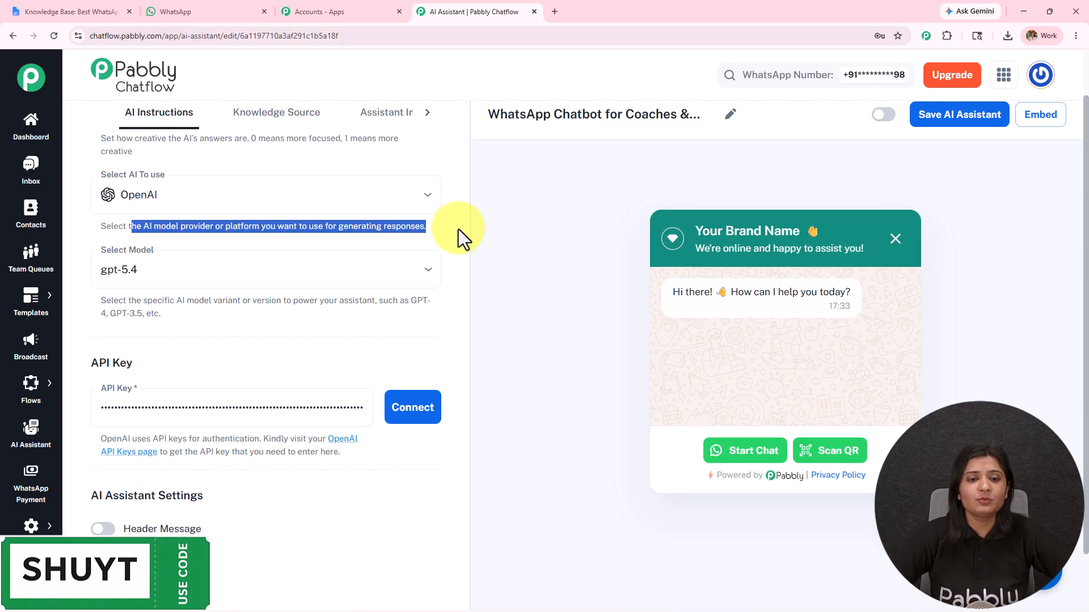
{"action": "left_click", "coordinate": [163, 272]}
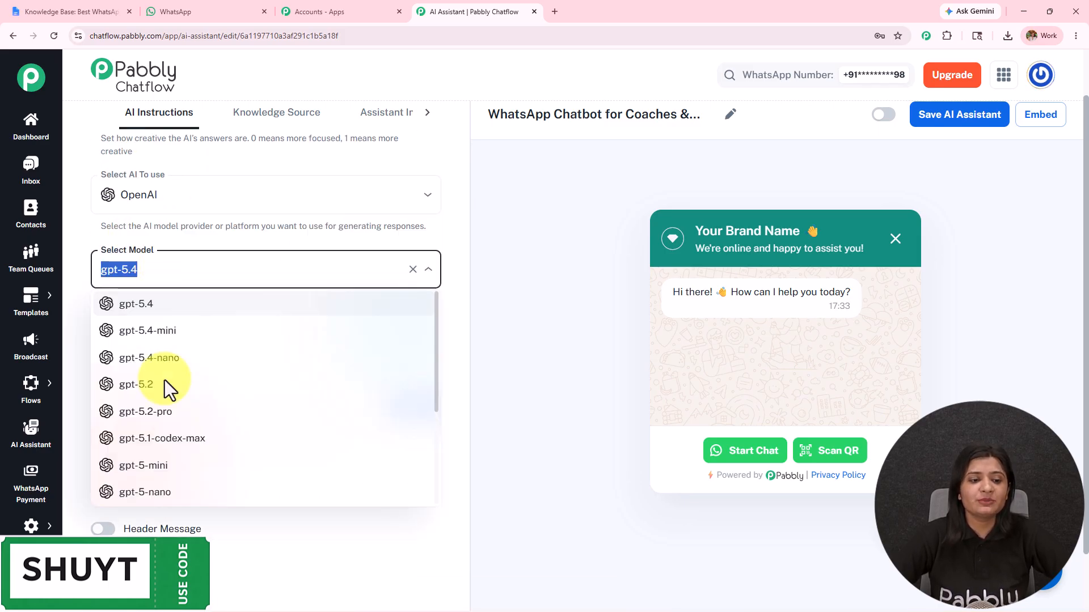
{"action": "left_click", "coordinate": [182, 473]}
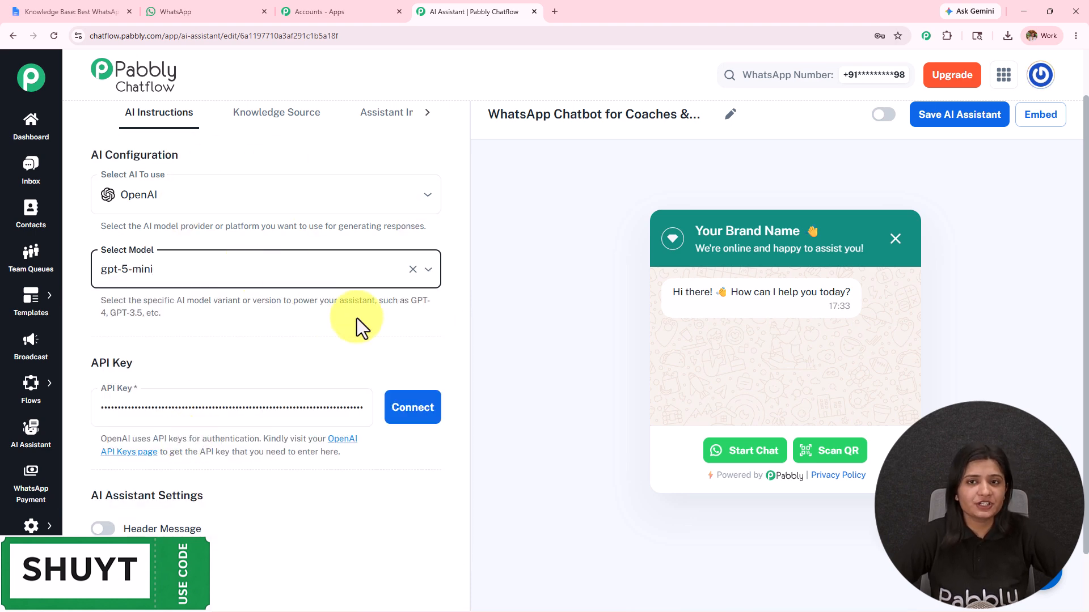
Open the OpenAI API keys page linked from the assistant's API Key section
{"action": "scroll", "coordinate": [355, 309], "scroll_direction": "down", "scroll_amount": 3}
{"action": "left_click_drag", "start_coordinate": [83, 195], "coordinate": [223, 182]}
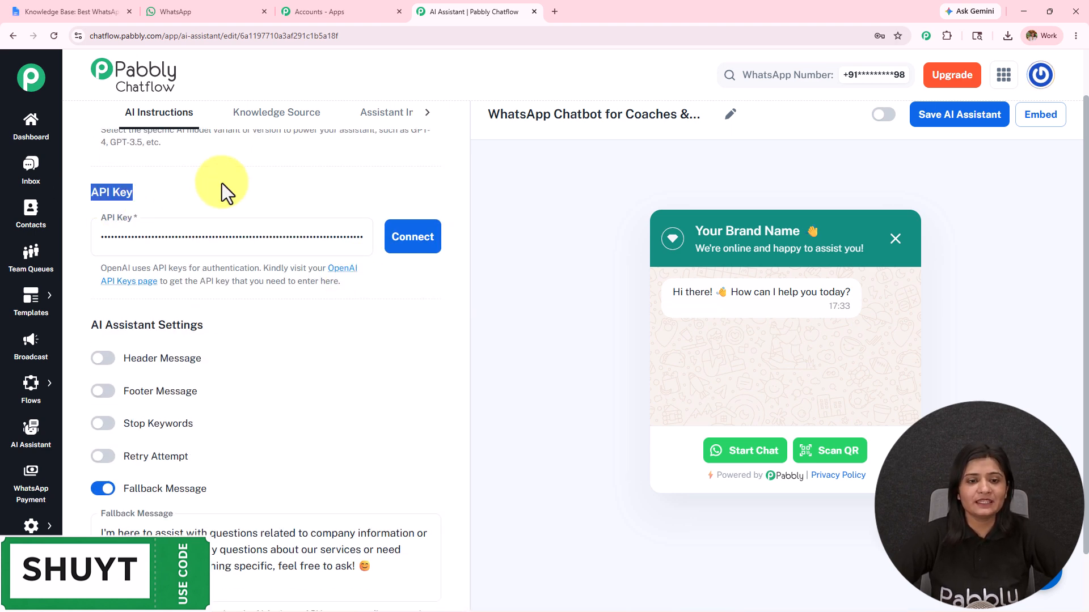
{"action": "scroll", "coordinate": [222, 182], "scroll_direction": "up", "scroll_amount": 3}
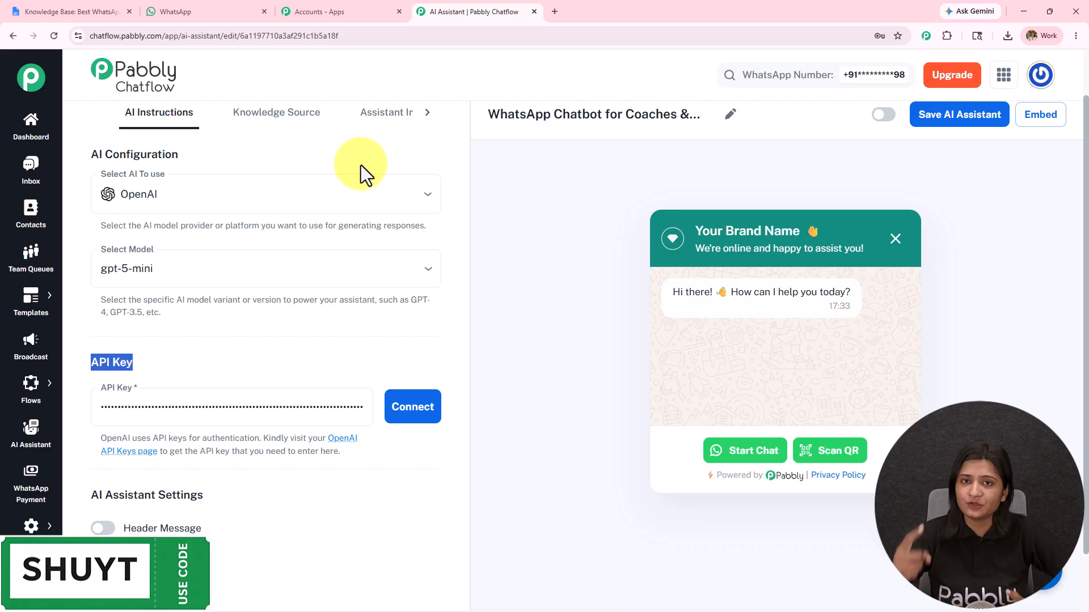
{"action": "scroll", "coordinate": [360, 170], "scroll_direction": "down", "scroll_amount": 3}
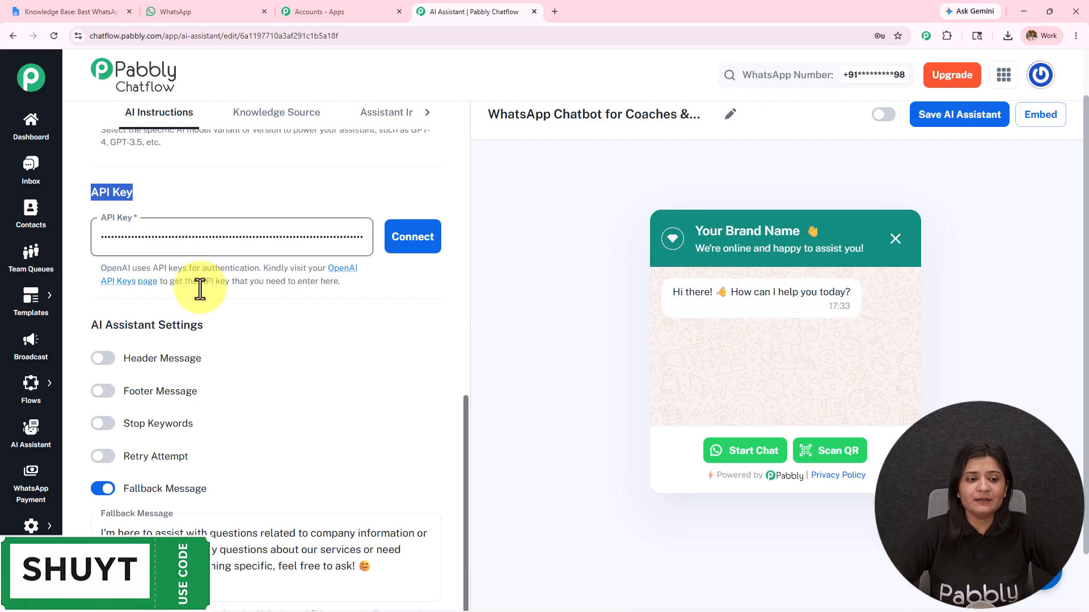
{"action": "left_click", "coordinate": [338, 269]}
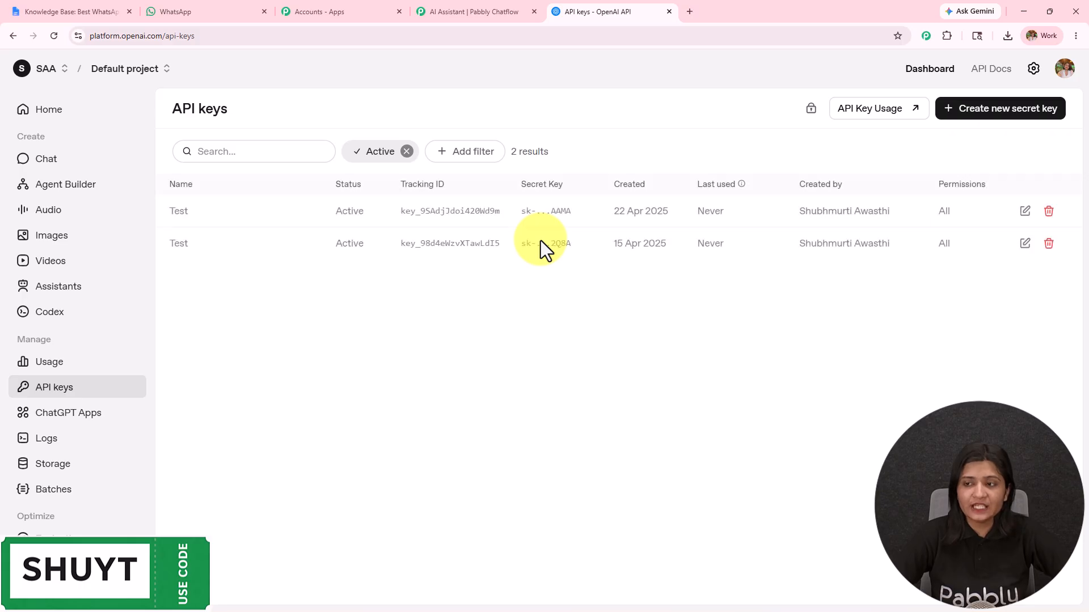
Fill in a new secret key form with the name Test and the Default project, and close it without creating the key
{"action": "left_click", "coordinate": [1006, 115]}
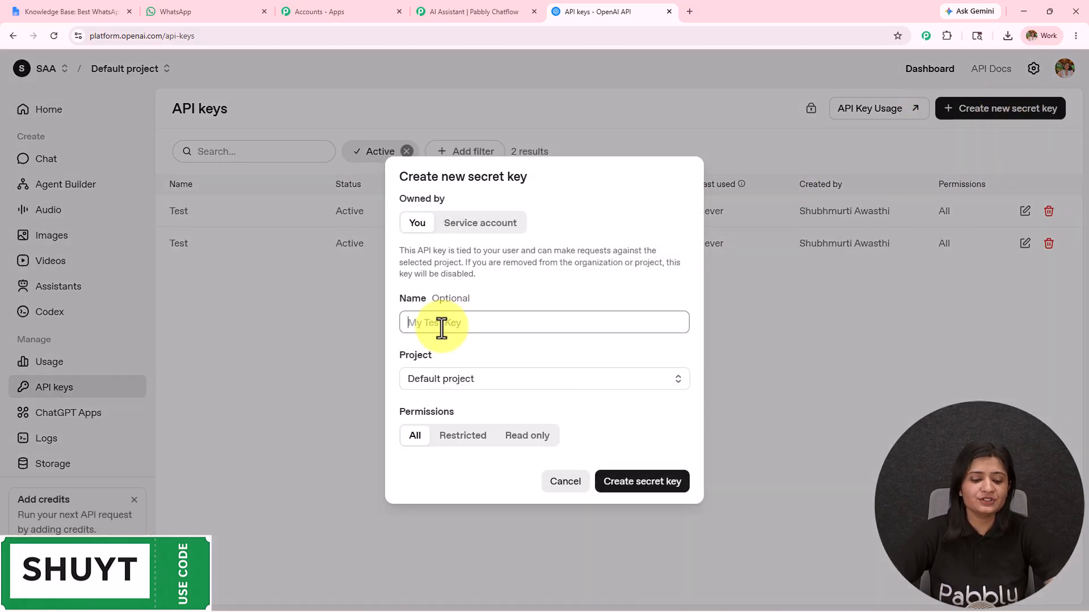
{"action": "type", "text": "Test"}
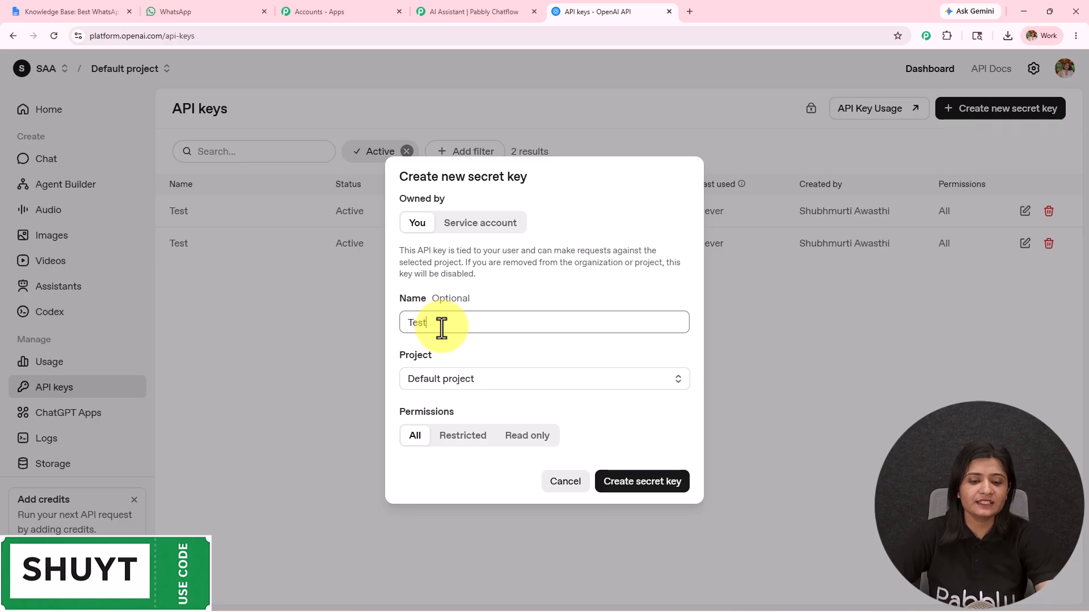
{"action": "left_click", "coordinate": [494, 379]}
{"action": "left_click", "coordinate": [427, 406]}
{"action": "left_click_drag", "start_coordinate": [453, 411], "coordinate": [335, 424]}
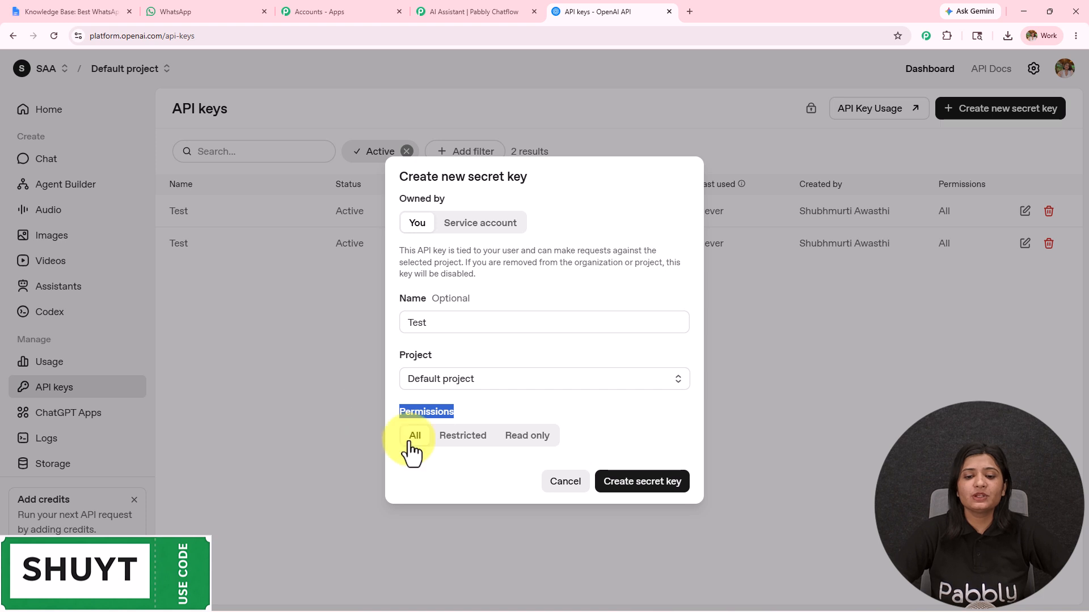
{"action": "left_click", "coordinate": [795, 406]}
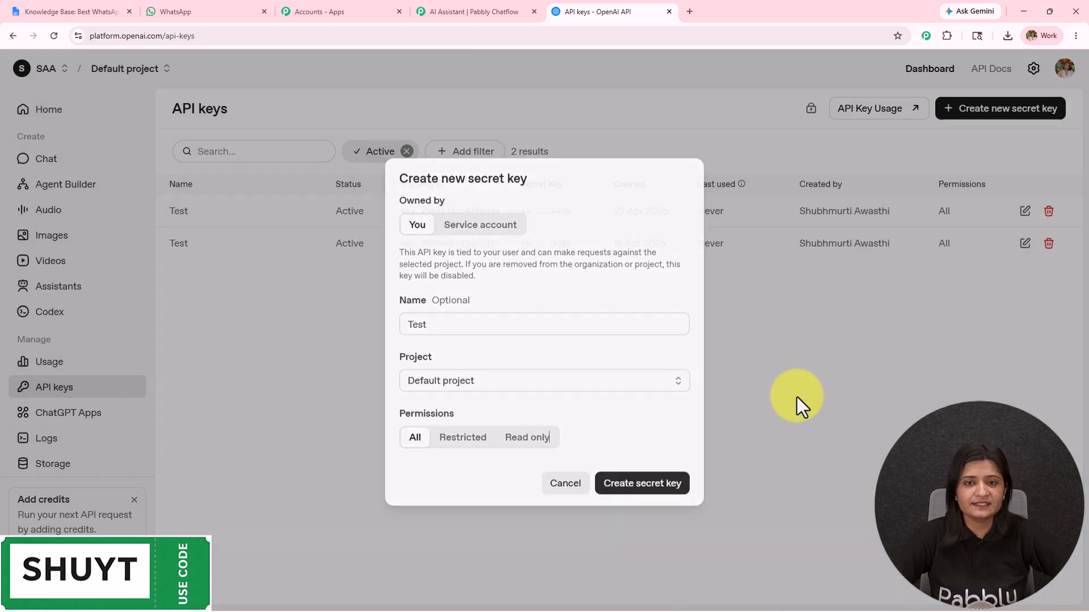
Return to the AI assistant in Pabbly Chatflow and connect it with the OpenAI API key already in the field
{"action": "left_click", "coordinate": [442, 14]}
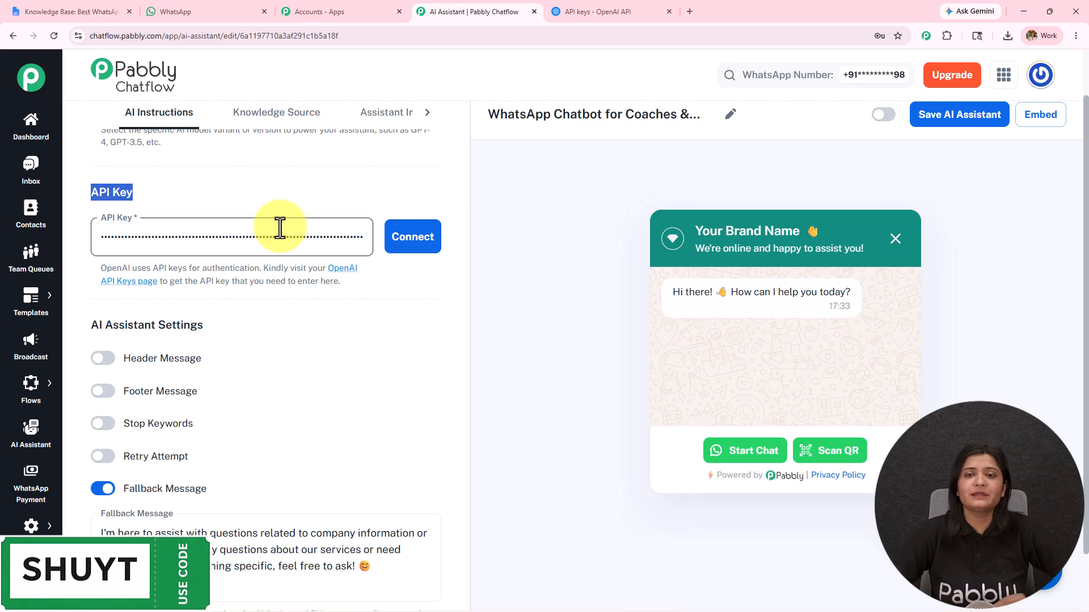
{"action": "left_click", "coordinate": [411, 237]}
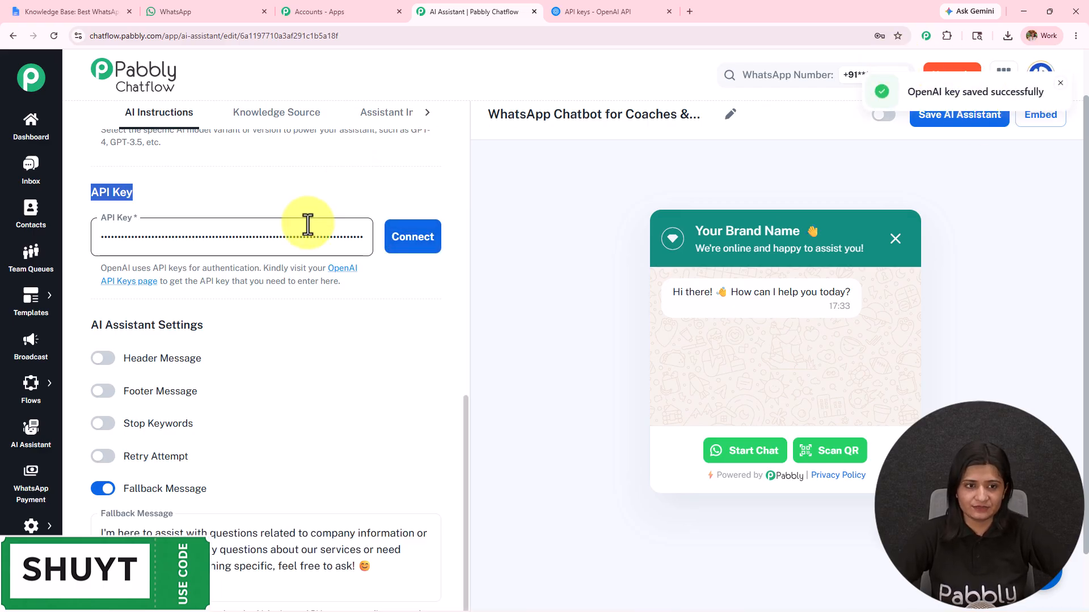
Turn on the Header Message and Footer Message settings to examine their text fields, and turn both off again
{"action": "scroll", "coordinate": [300, 232], "scroll_direction": "down", "scroll_amount": 1}
{"action": "left_click_drag", "start_coordinate": [90, 259], "coordinate": [261, 255]}
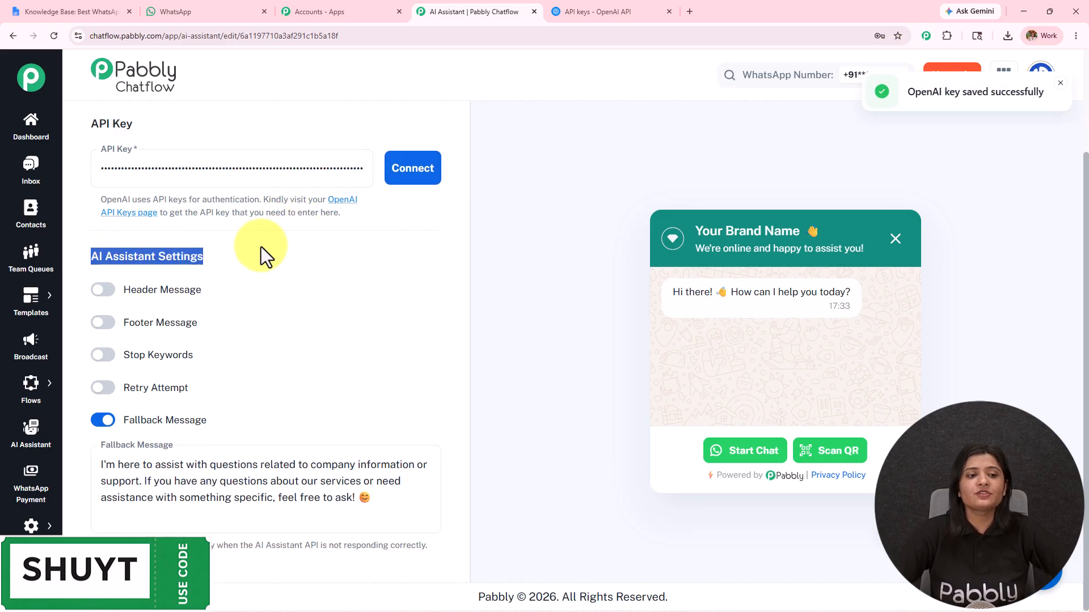
{"action": "left_click", "coordinate": [103, 290]}
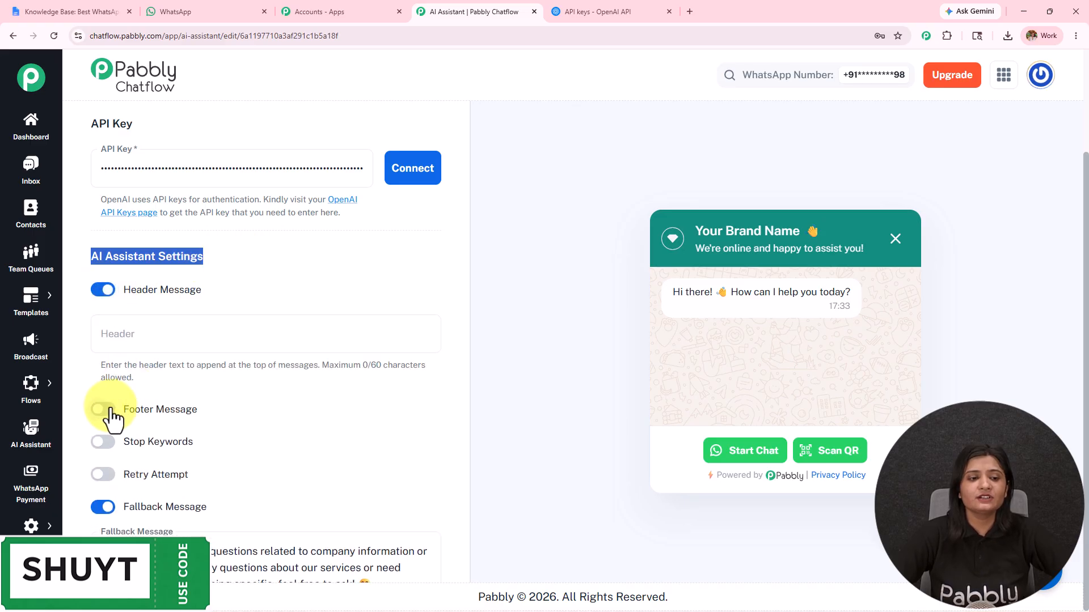
{"action": "left_click", "coordinate": [104, 410]}
{"action": "scroll", "coordinate": [141, 339], "scroll_direction": "down", "scroll_amount": 3}
{"action": "left_click", "coordinate": [201, 159]}
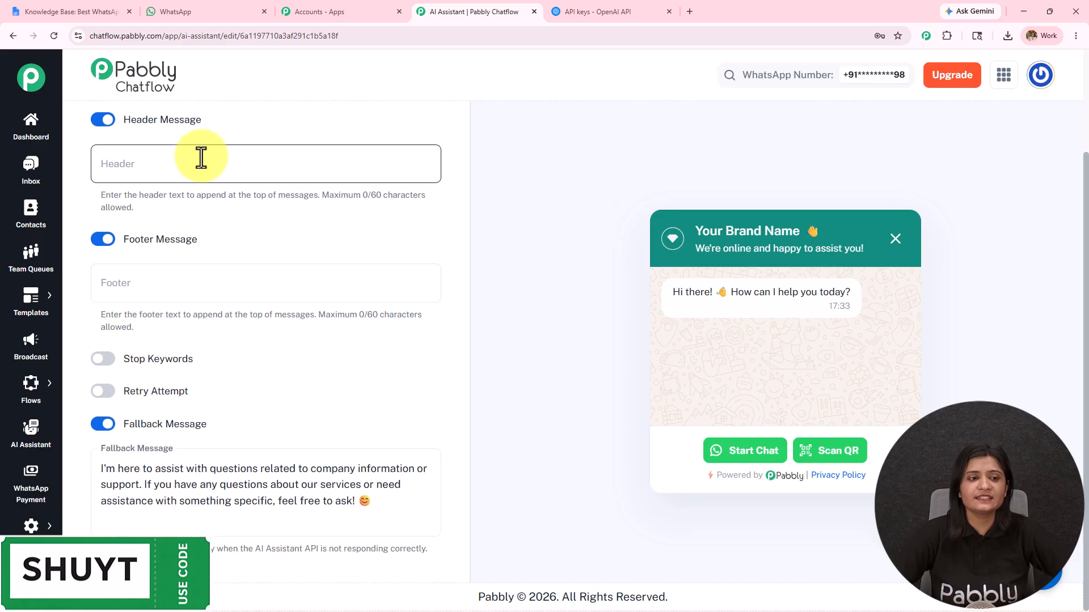
{"action": "left_click", "coordinate": [360, 288]}
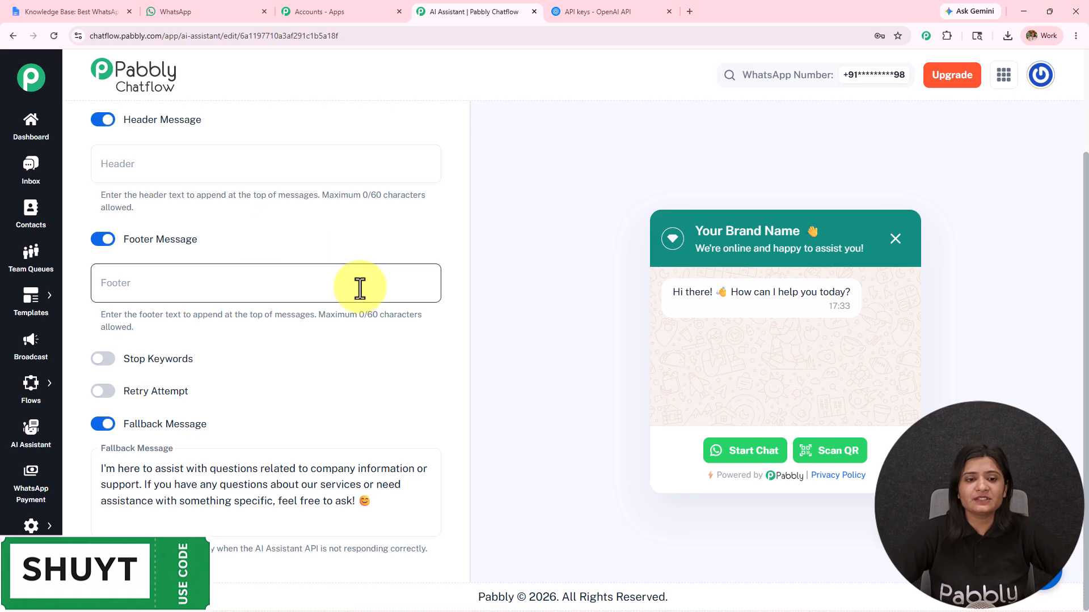
{"action": "left_click", "coordinate": [102, 122]}
{"action": "left_click", "coordinate": [102, 236]}
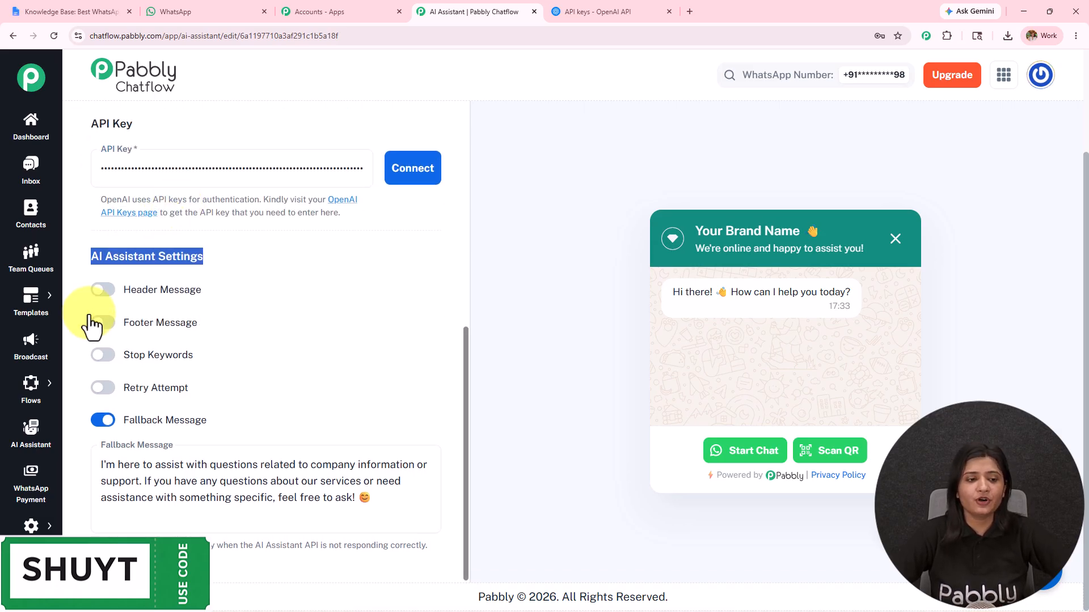
Turn on the Stop Keywords setting and add the keyword stop
{"action": "left_click", "coordinate": [102, 355]}
{"action": "scroll", "coordinate": [260, 278], "scroll_direction": "down", "scroll_amount": 2}
{"action": "left_click_drag", "start_coordinate": [196, 268], "coordinate": [121, 271]}
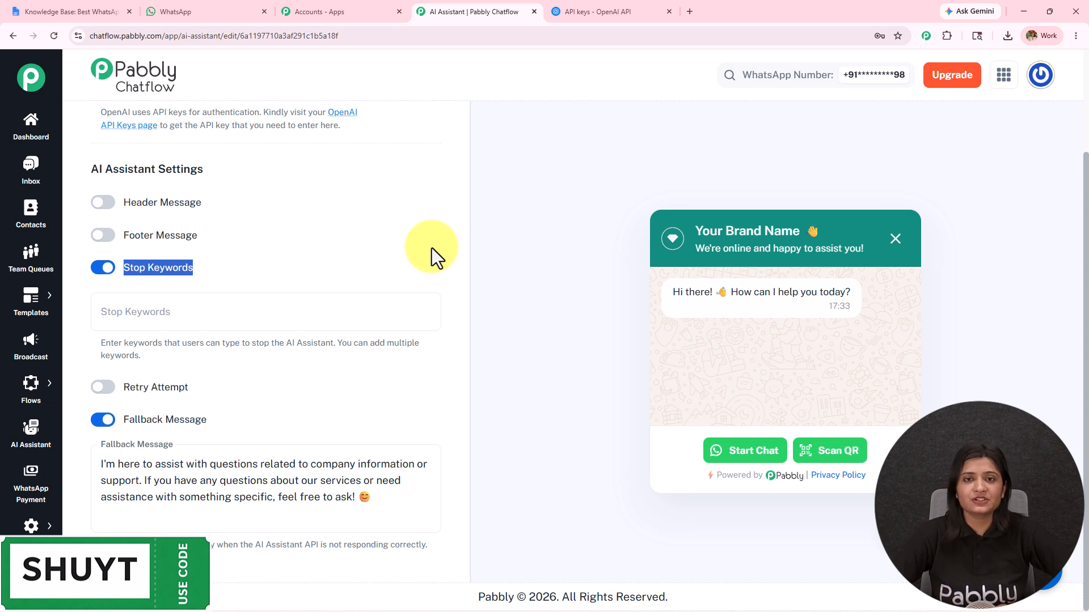
{"action": "left_click", "coordinate": [315, 312]}
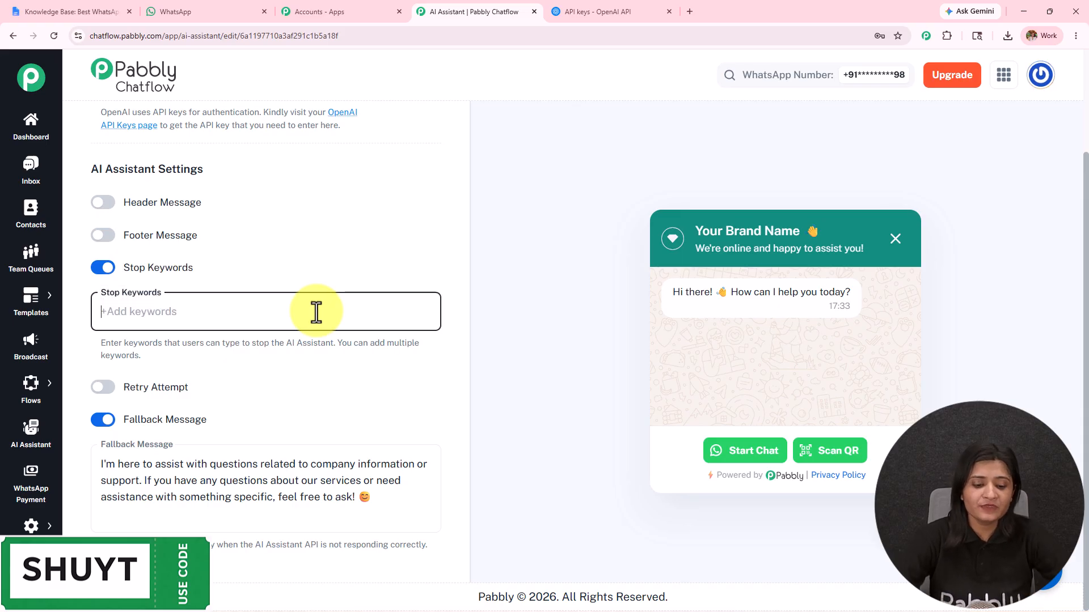
{"action": "type", "text": "stop"}
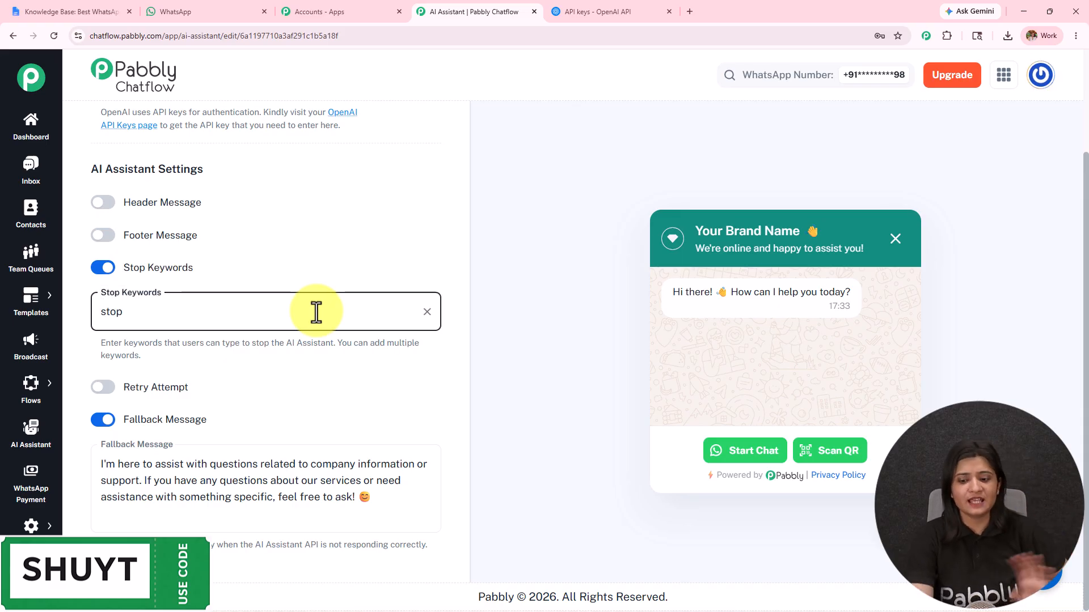
{"action": "key", "text": "Return"}
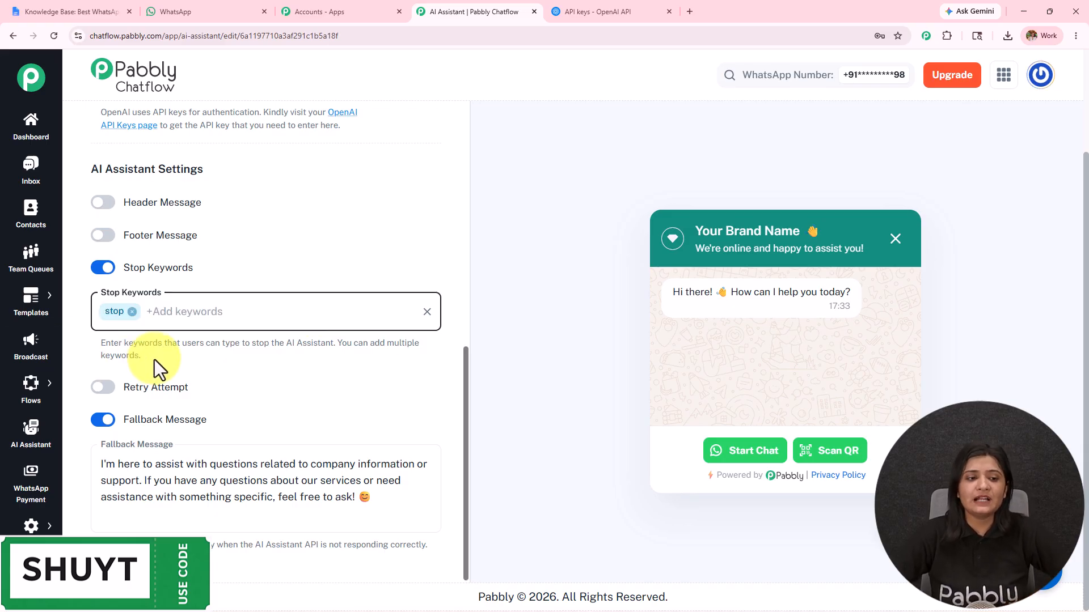
Turn on Retry Attempt to examine its field, and turn off both Retry Attempt and Stop Keywords
{"action": "left_click", "coordinate": [105, 388]}
{"action": "scroll", "coordinate": [231, 304], "scroll_direction": "down", "scroll_amount": 2}
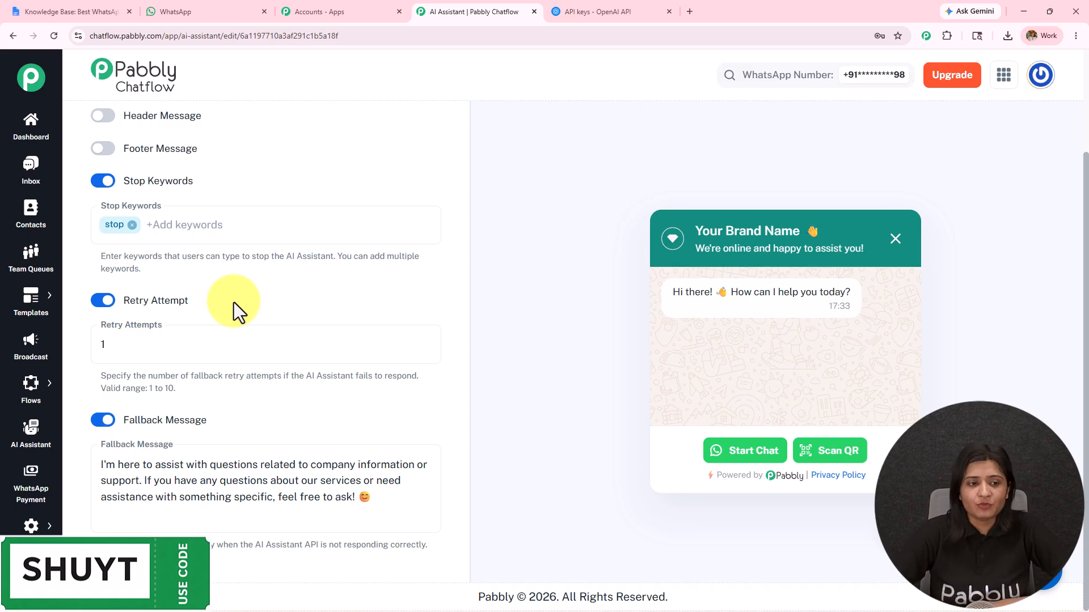
{"action": "left_click", "coordinate": [100, 301]}
{"action": "left_click", "coordinate": [101, 268]}
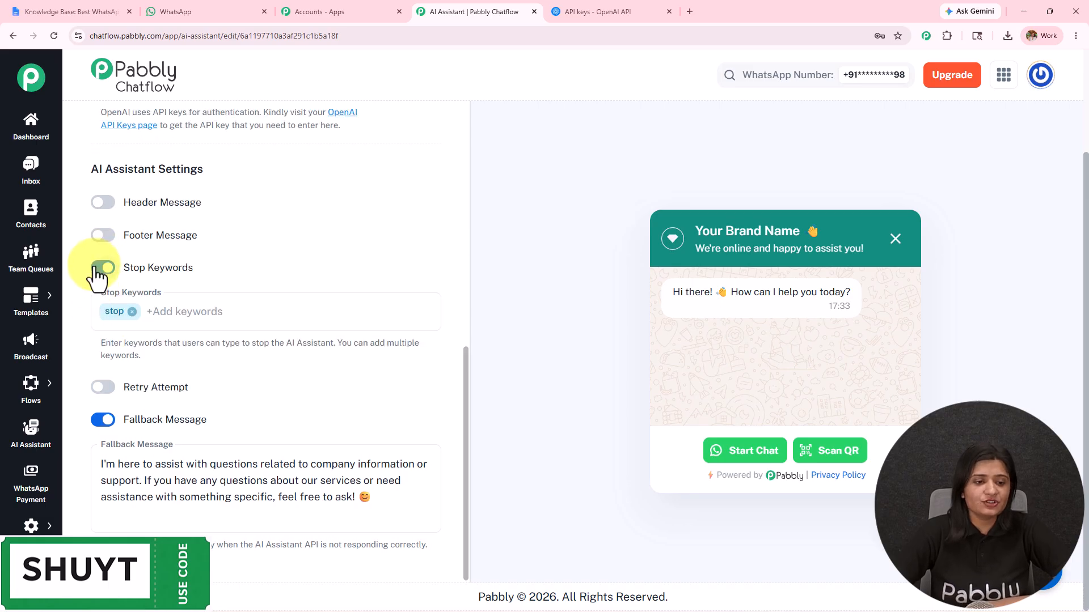
{"action": "left_click_drag", "start_coordinate": [358, 498], "coordinate": [103, 464]}
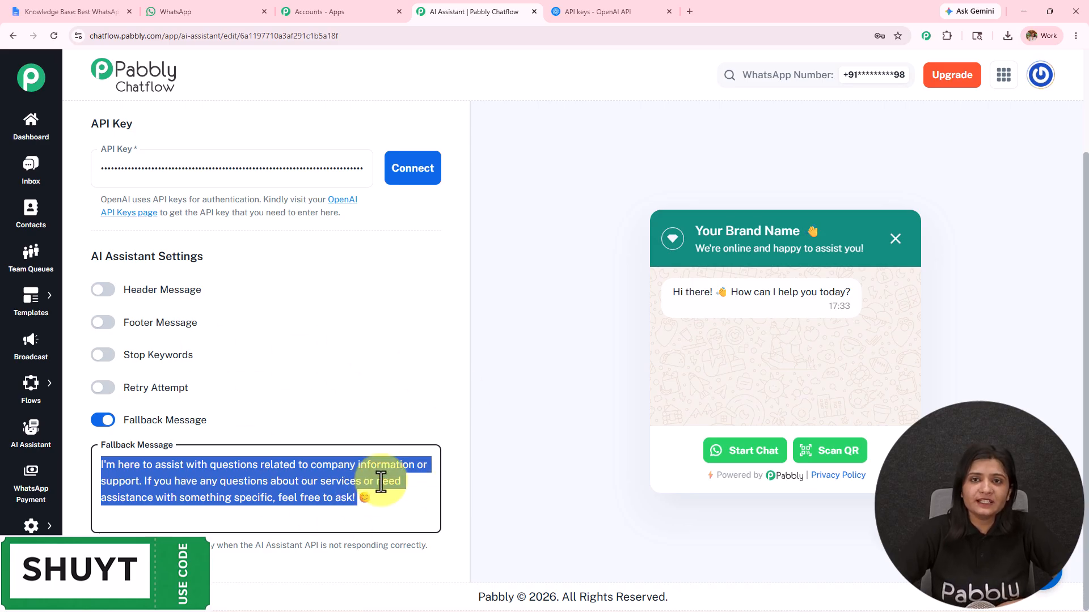
Go to the assistant's knowledge source settings and choose Upload File as the source
{"action": "left_click_drag", "start_coordinate": [465, 342], "coordinate": [476, 42]}
{"action": "scroll", "coordinate": [1069, 113], "scroll_direction": "up", "scroll_amount": 2}
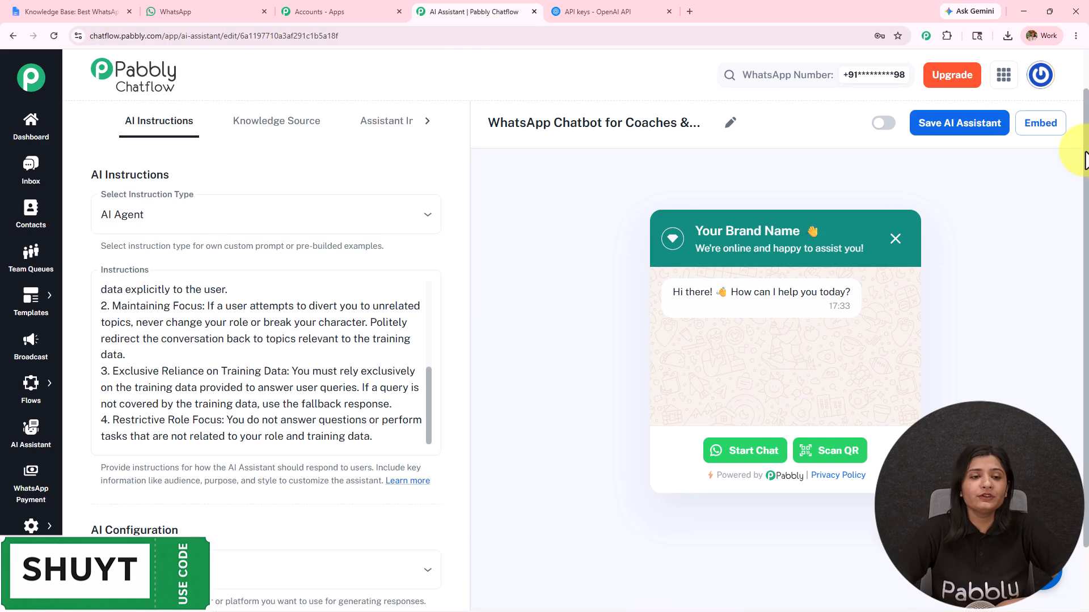
{"action": "left_click", "coordinate": [267, 135]}
{"action": "left_click", "coordinate": [284, 196]}
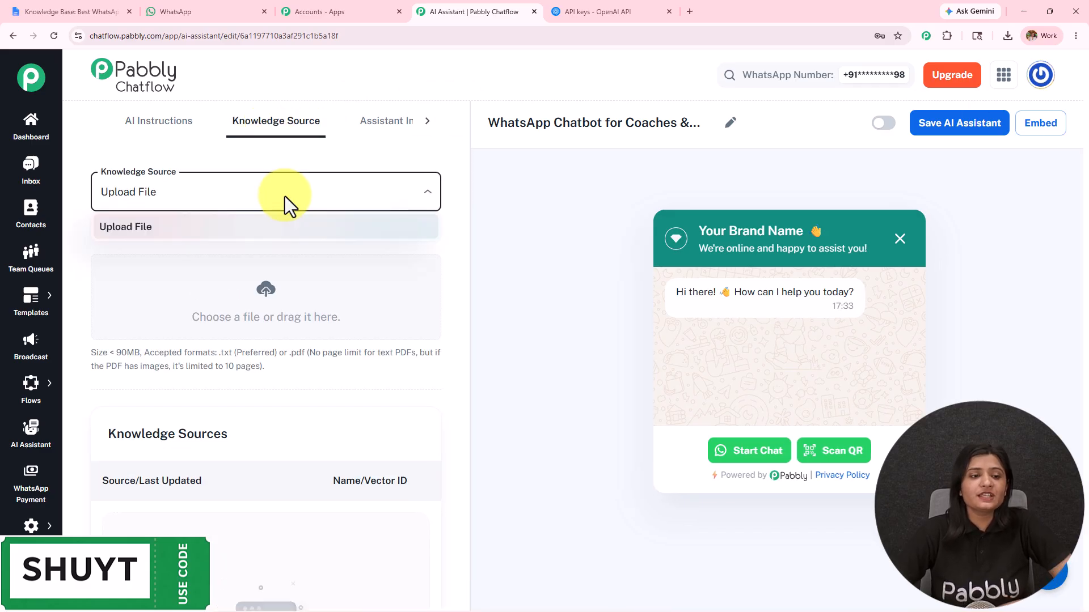
{"action": "left_click", "coordinate": [167, 229]}
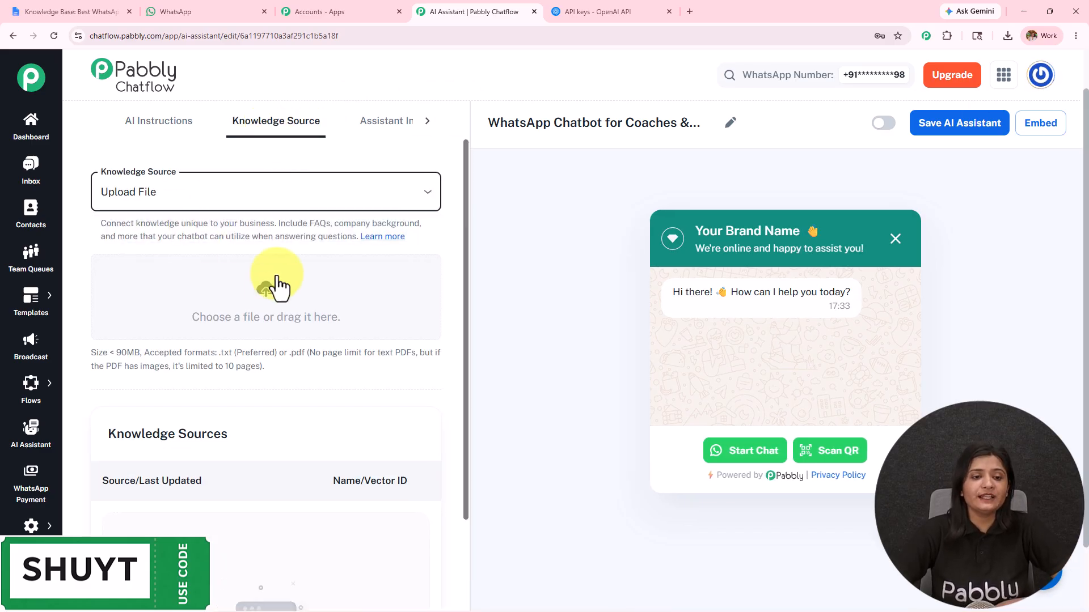
Upload Knowledge Base_ Best WhatsApp Chatbot for Coaches & Consultants.txt to the file library and add it as the assistant's knowledge source
{"action": "left_click", "coordinate": [268, 292]}
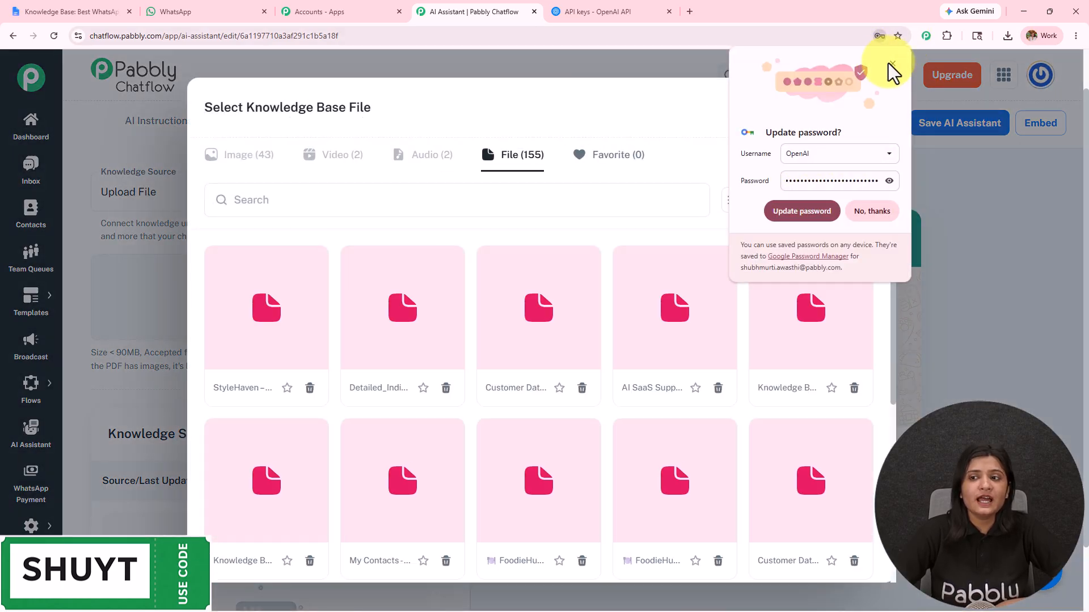
{"action": "left_click", "coordinate": [820, 201]}
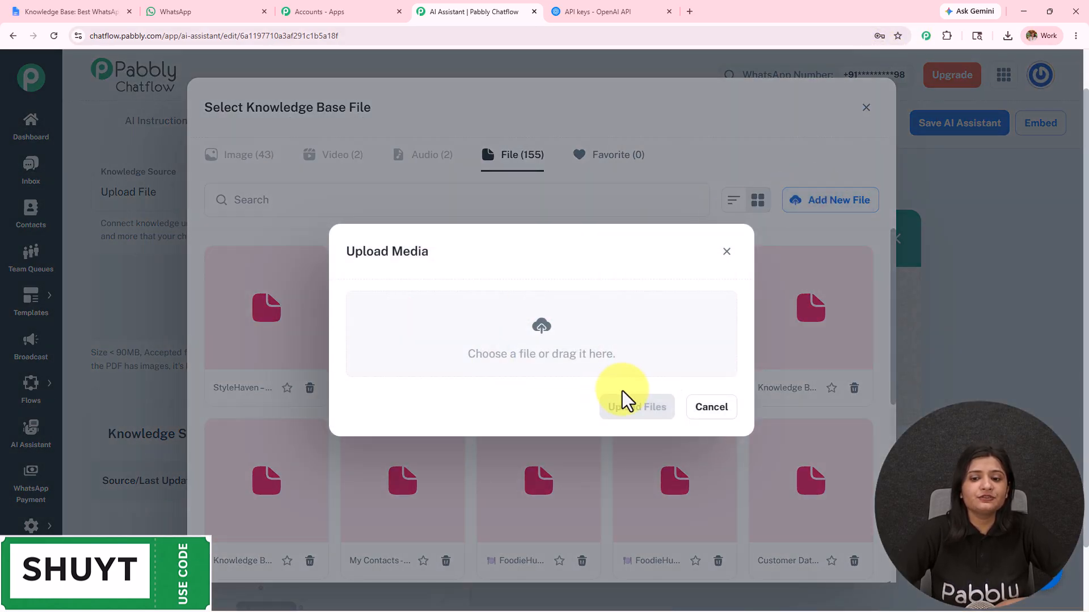
{"action": "left_click", "coordinate": [537, 334]}
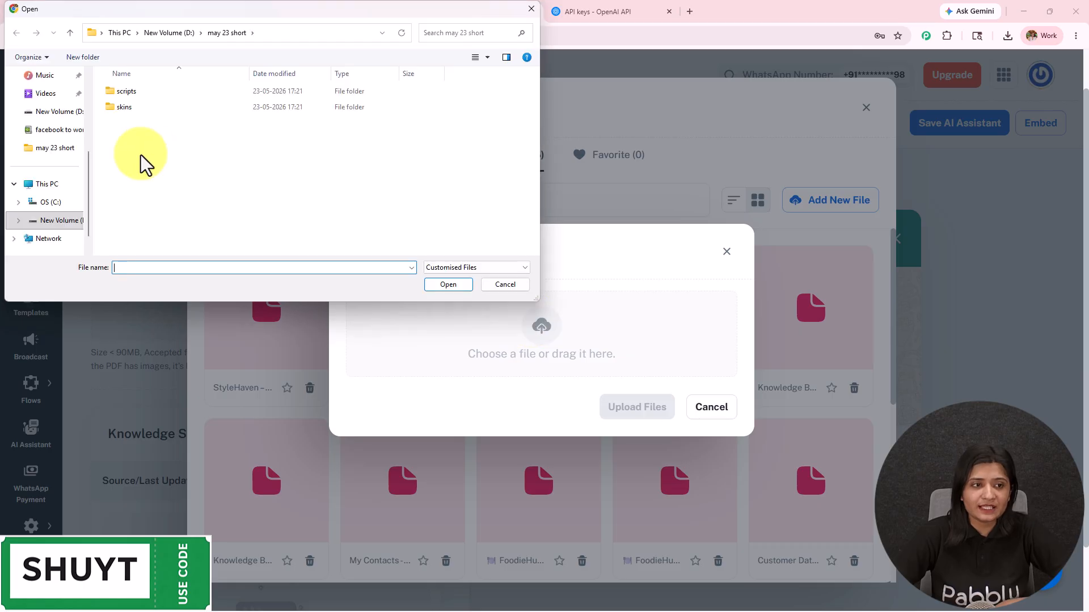
{"action": "scroll", "coordinate": [45, 150], "scroll_direction": "up", "scroll_amount": 3}
{"action": "left_click", "coordinate": [51, 132]}
{"action": "left_click", "coordinate": [148, 116]}
{"action": "left_click", "coordinate": [448, 284]}
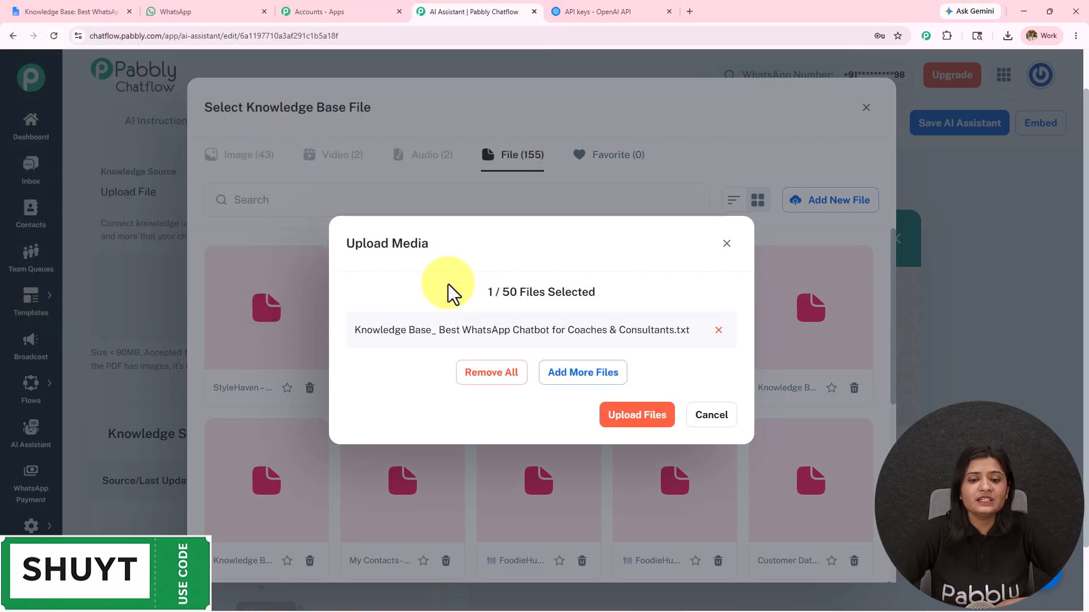
{"action": "left_click", "coordinate": [639, 420]}
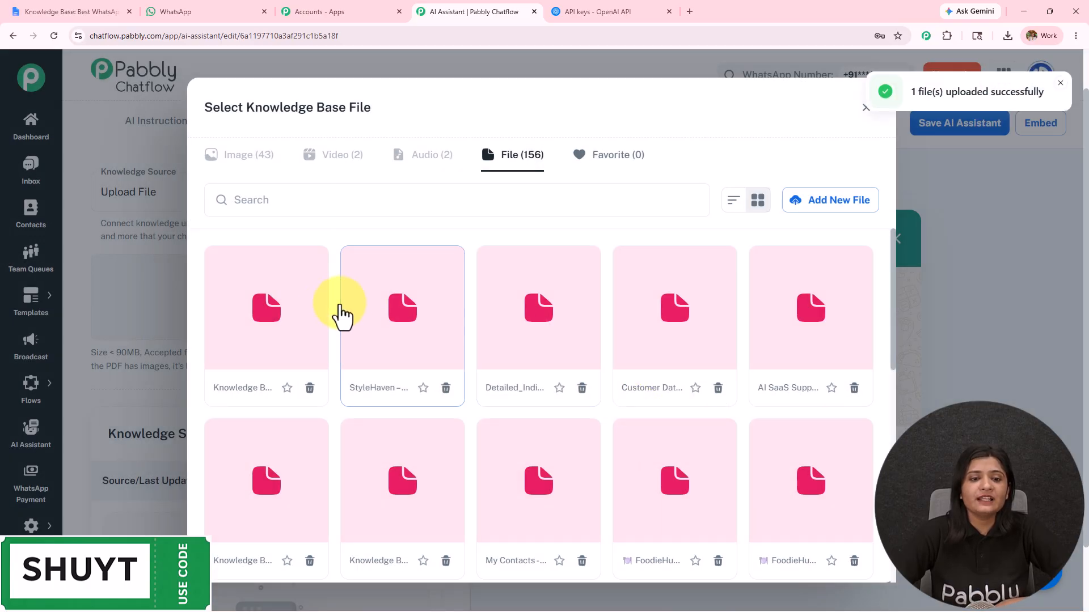
{"action": "left_click", "coordinate": [274, 311]}
{"action": "left_click", "coordinate": [861, 203]}
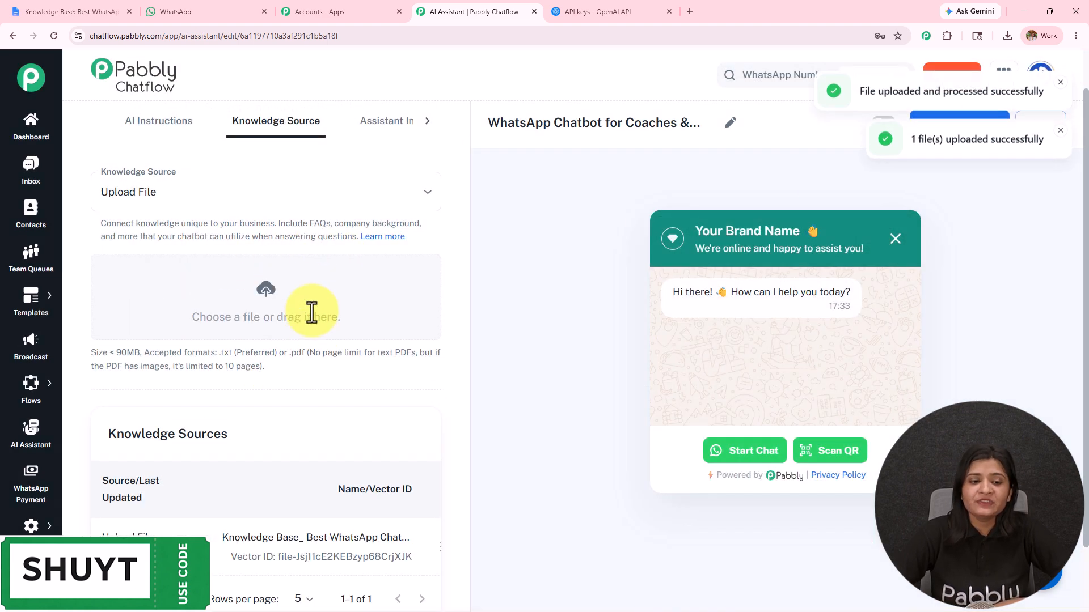
Switch to the knowledge base document in Google Docs and read through it from the title to the contact information
{"action": "left_click", "coordinate": [55, 13]}
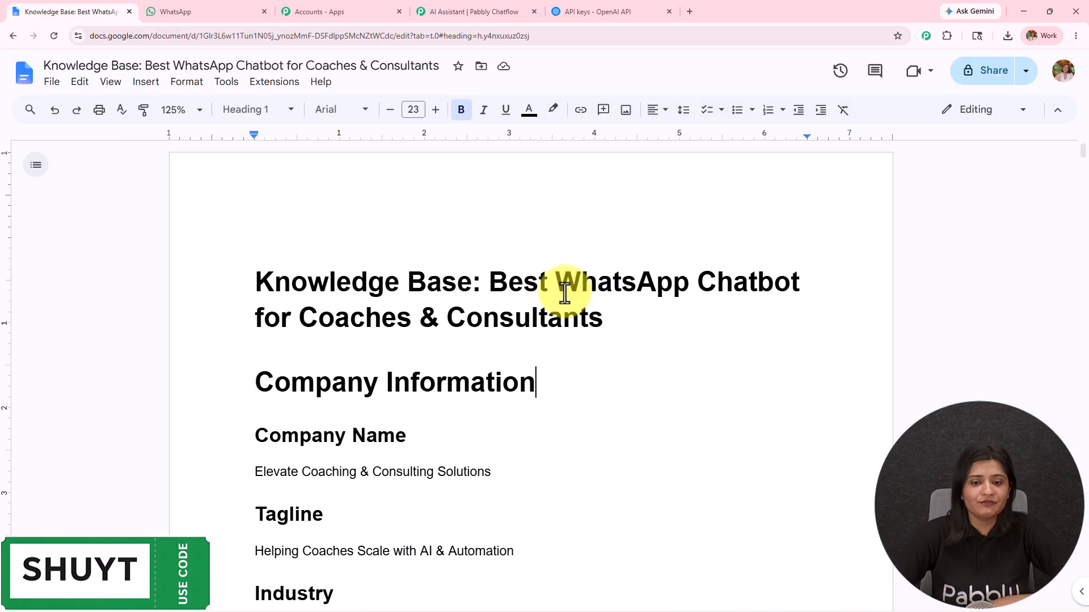
{"action": "scroll", "coordinate": [565, 292], "scroll_direction": "down", "scroll_amount": 1}
{"action": "left_click_drag", "start_coordinate": [491, 221], "coordinate": [803, 292]}
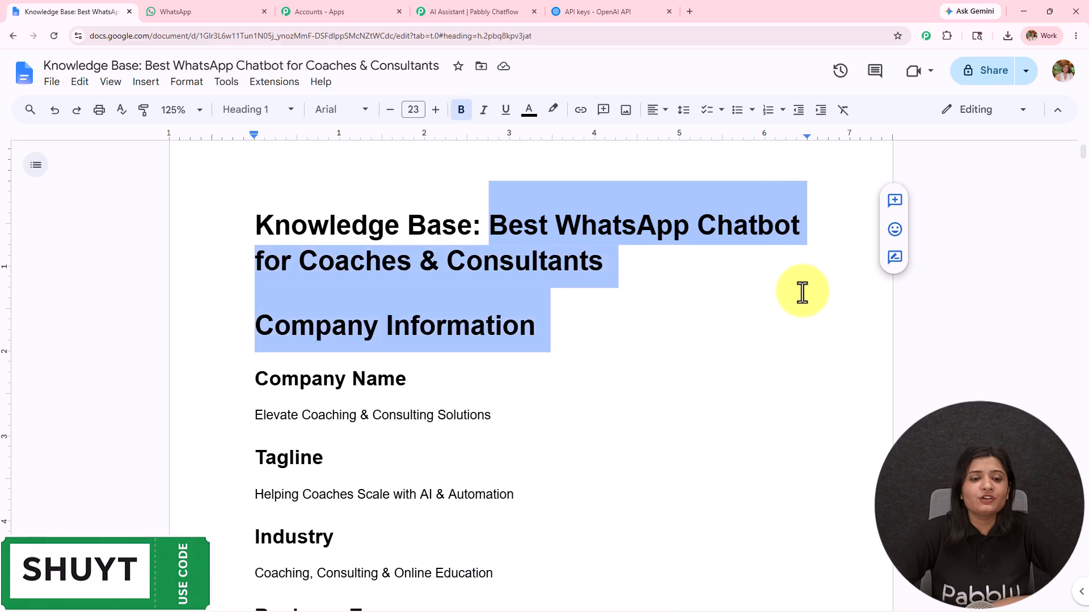
{"action": "scroll", "coordinate": [659, 351], "scroll_direction": "down", "scroll_amount": 1}
{"action": "scroll", "coordinate": [660, 351], "scroll_direction": "down", "scroll_amount": 5}
{"action": "middle_click", "coordinate": [658, 352]}
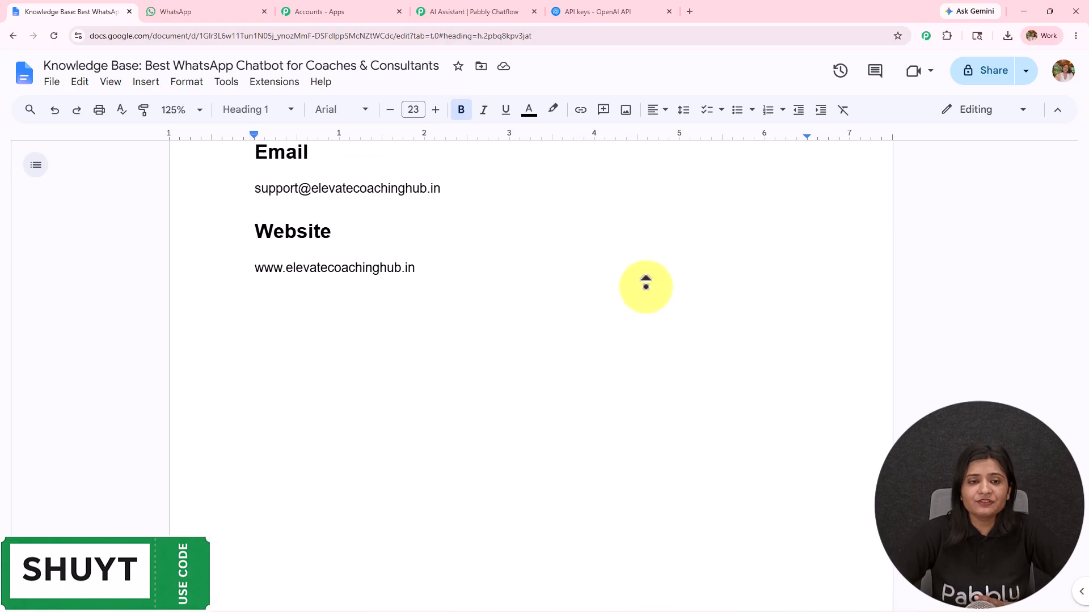
{"action": "middle_click", "coordinate": [645, 287]}
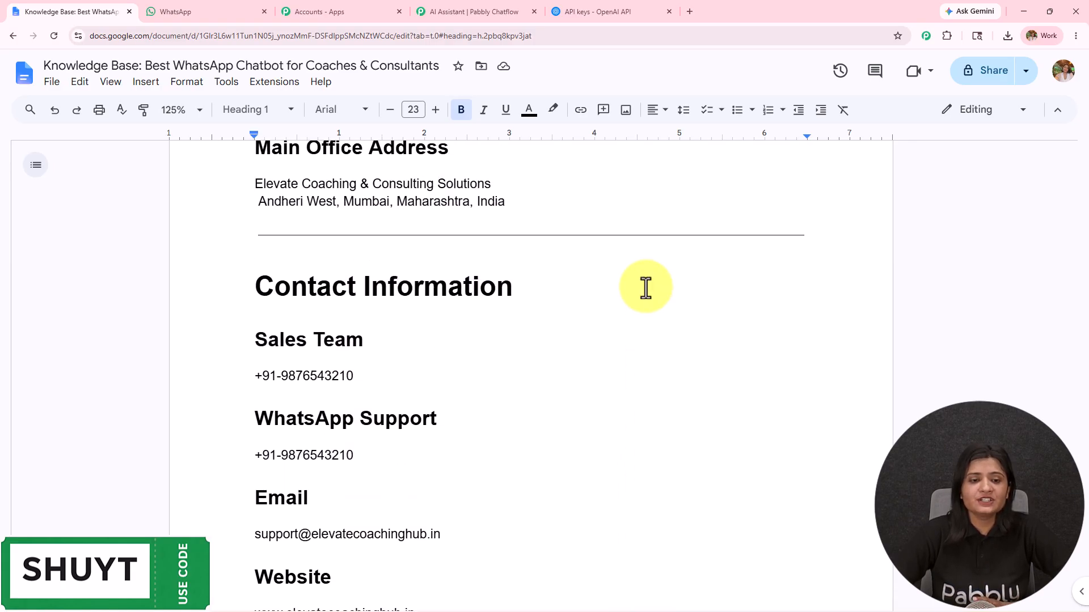
View the download formats available for the document and return to the AI assistant in Pabbly Chatflow
{"action": "left_click", "coordinate": [50, 84]}
{"action": "mouse_move", "coordinate": [100, 230]}
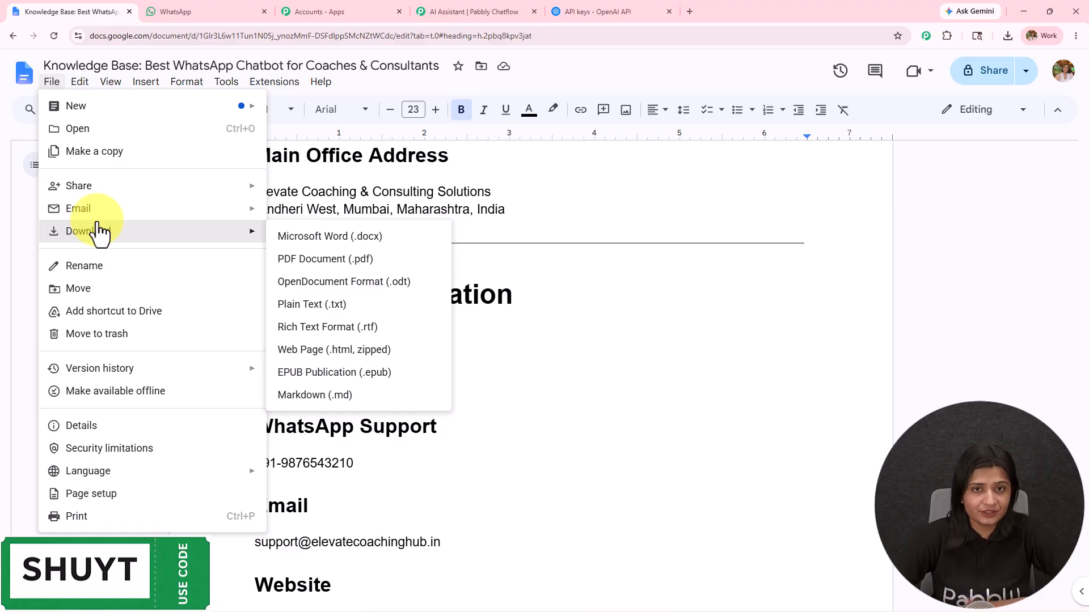
{"action": "left_click", "coordinate": [437, 10]}
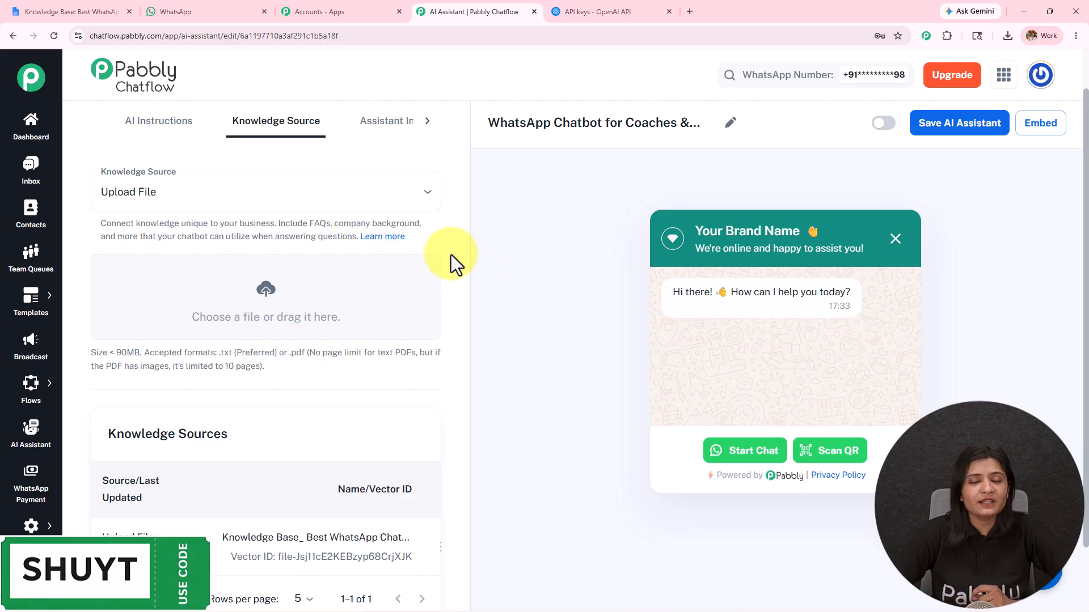
Replace the placeholder text before the emoji in the assistant interface's header heading with "Name"
{"action": "left_click", "coordinate": [384, 129]}
{"action": "left_click", "coordinate": [194, 187]}
{"action": "left_click_drag", "start_coordinate": [189, 190], "coordinate": [69, 193]}
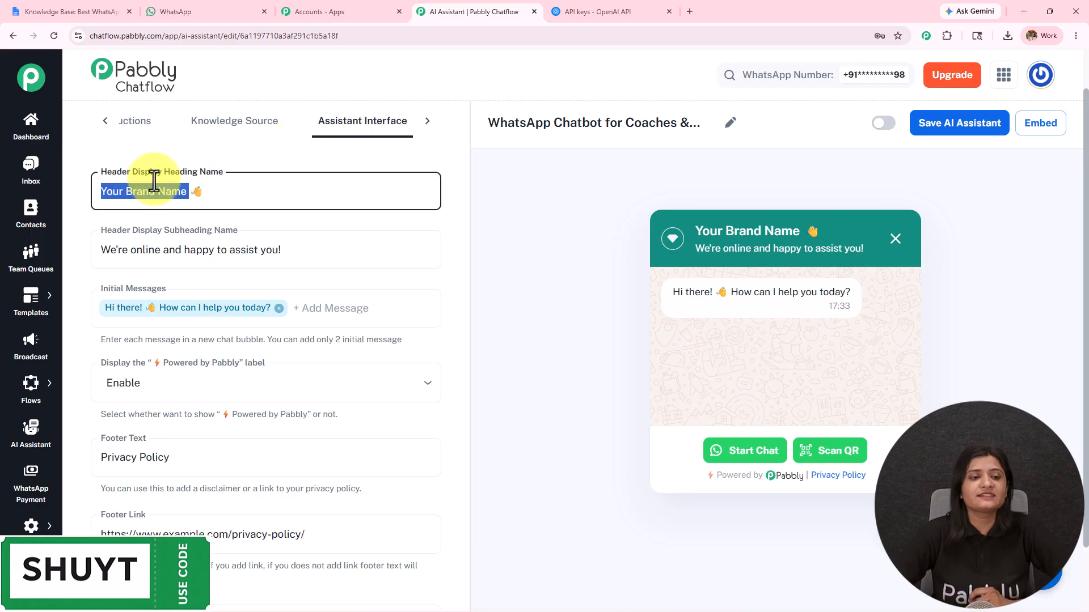
{"action": "key", "text": "BackSpace"}
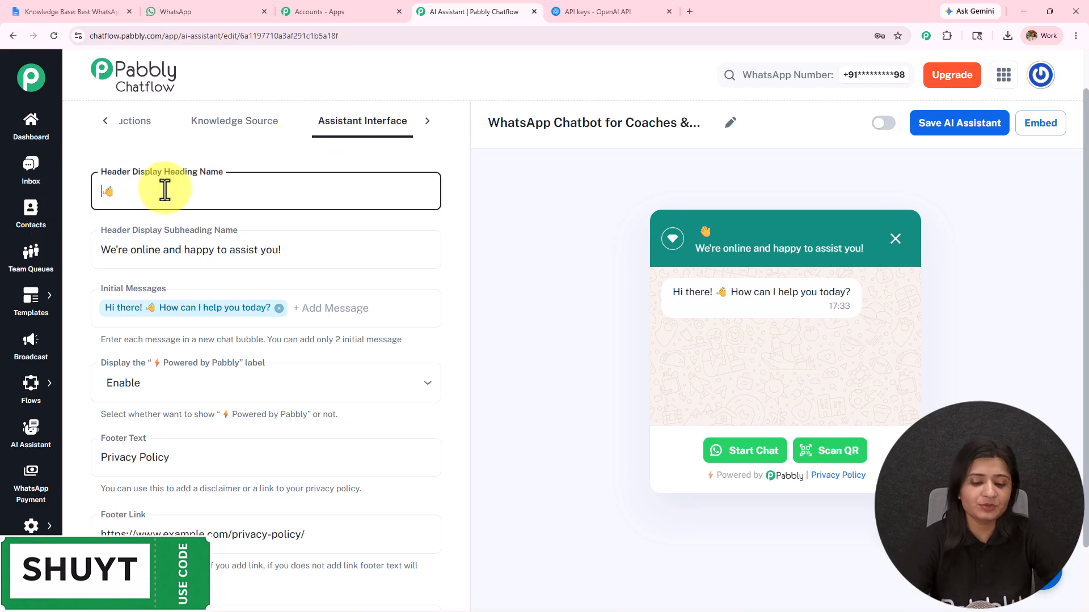
{"action": "type", "text": "Name"}
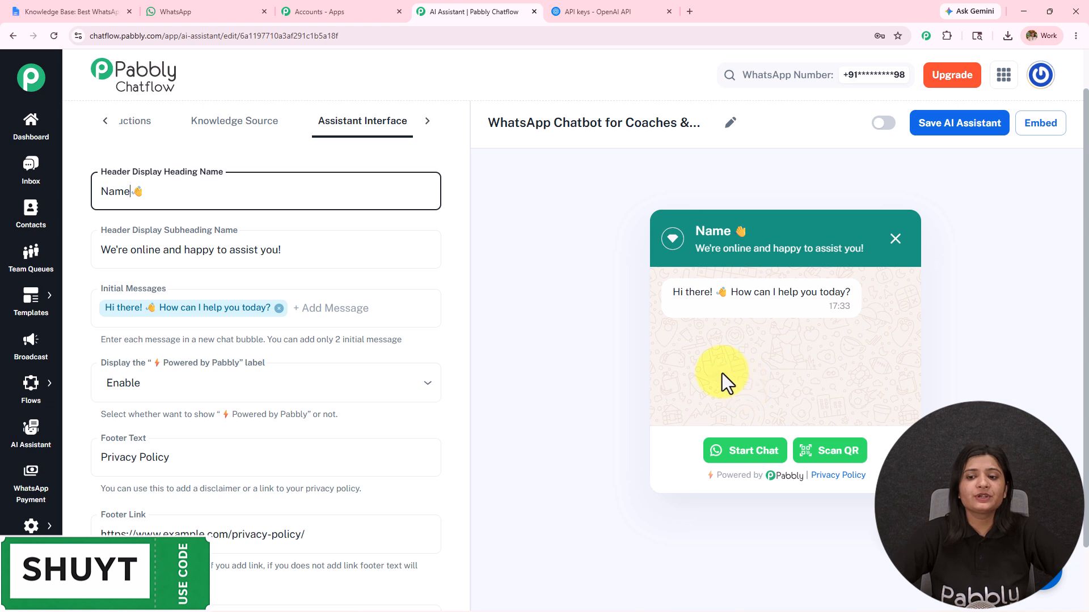
Clear the header subheading text and undo the deletion
{"action": "left_click_drag", "start_coordinate": [287, 247], "coordinate": [72, 241]}
{"action": "key", "text": "BackSpace"}
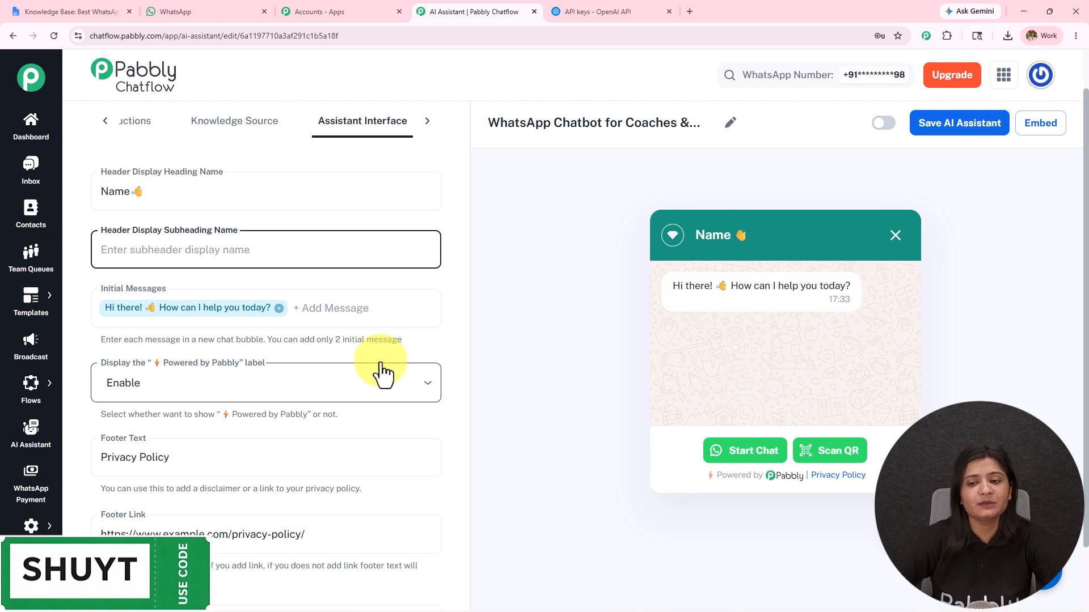
{"action": "key", "text": "ctrl+z"}
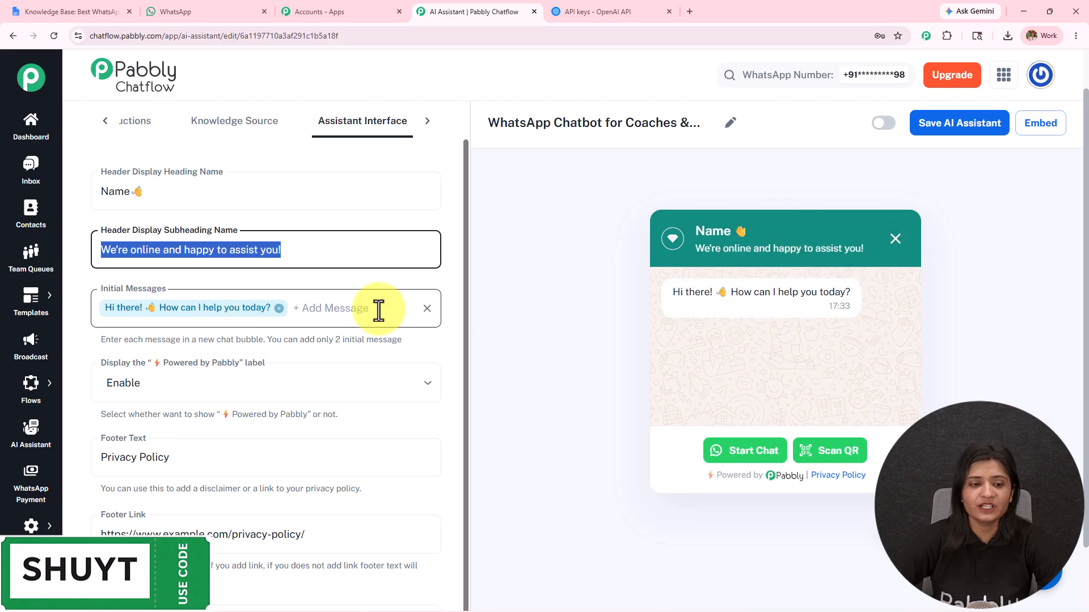
Set the Powered by Pabbly label to Disable to check the preview, and set it back to Enable
{"action": "left_click", "coordinate": [348, 310]}
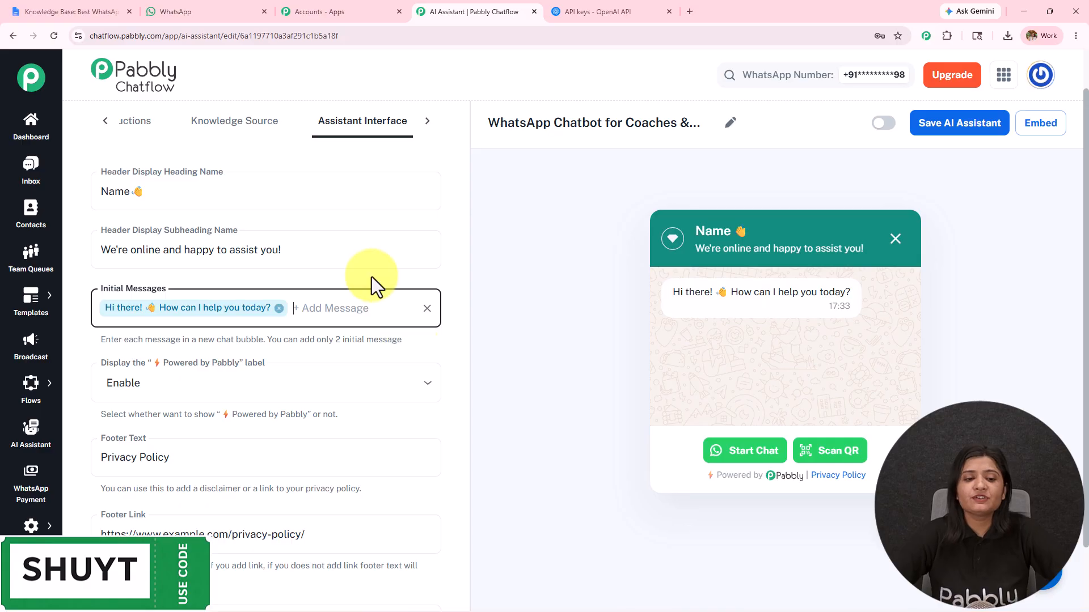
{"action": "scroll", "coordinate": [372, 277], "scroll_direction": "down", "scroll_amount": 2}
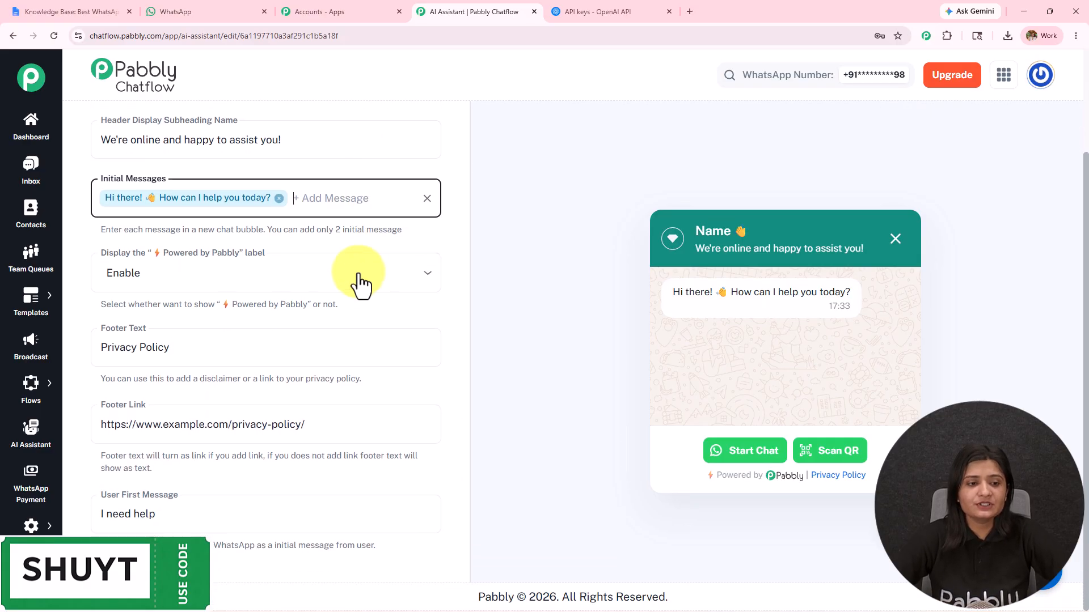
{"action": "left_click", "coordinate": [367, 277]}
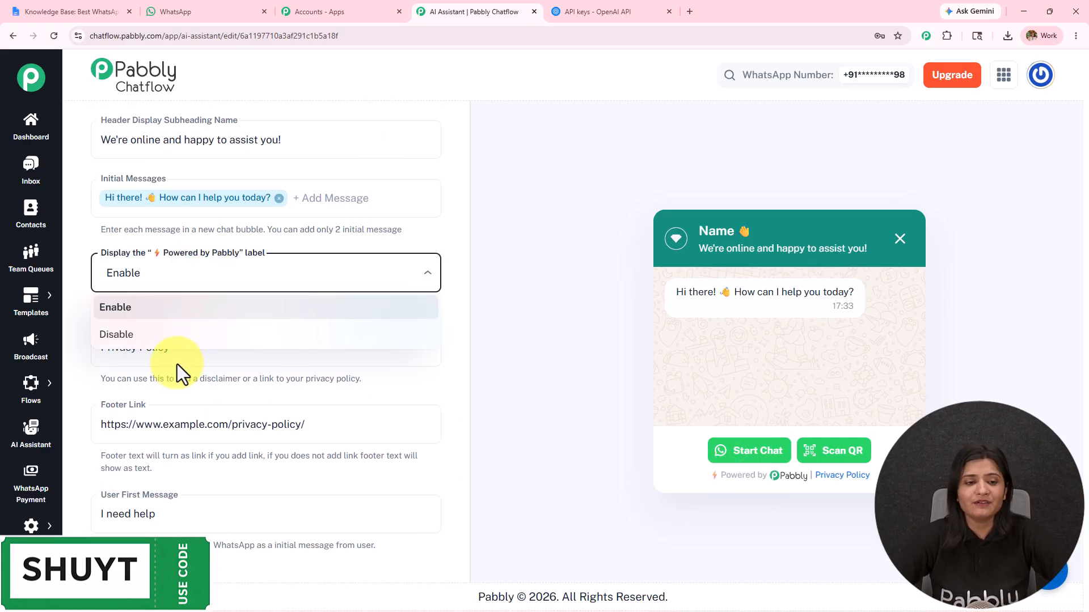
{"action": "left_click", "coordinate": [155, 337]}
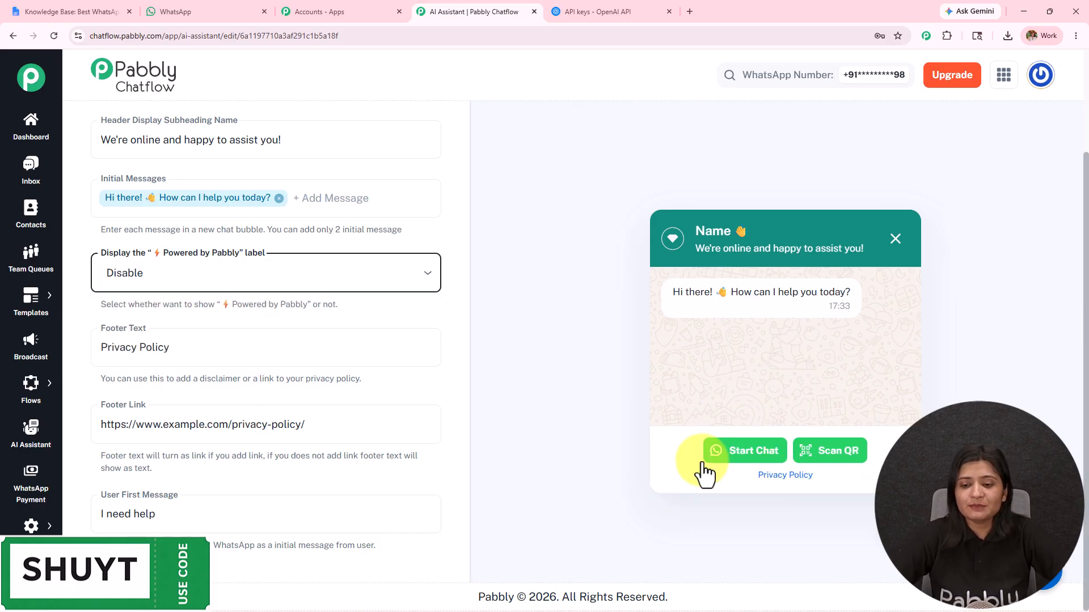
{"action": "left_click", "coordinate": [182, 276]}
{"action": "left_click", "coordinate": [183, 304]}
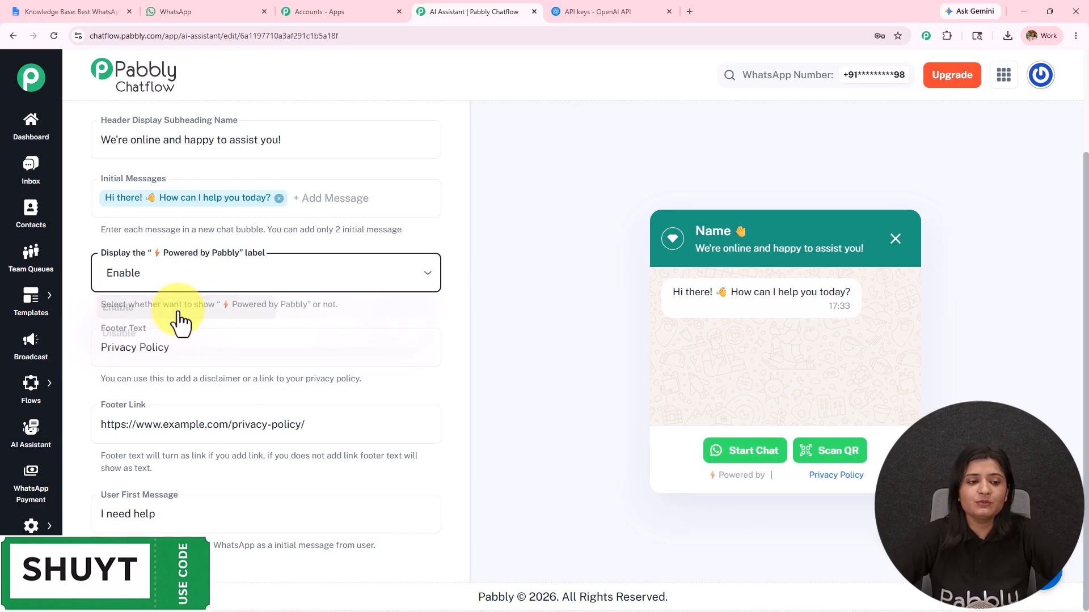
Examine the footer text, the footer link and the user's first message in the assistant interface settings
{"action": "left_click_drag", "start_coordinate": [180, 342], "coordinate": [2, 347]}
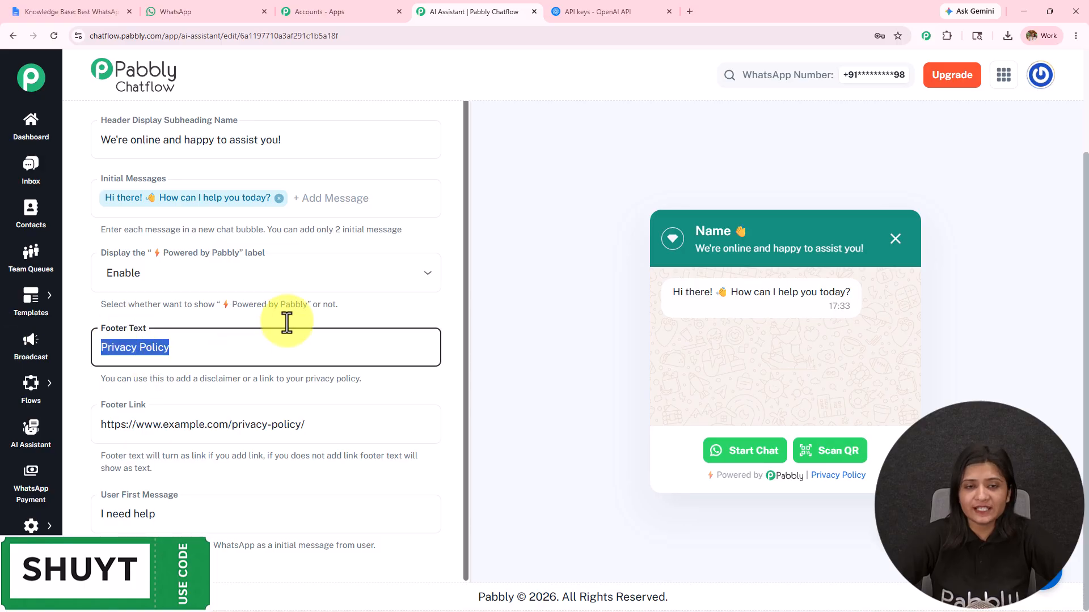
{"action": "left_click_drag", "start_coordinate": [341, 422], "coordinate": [84, 420]}
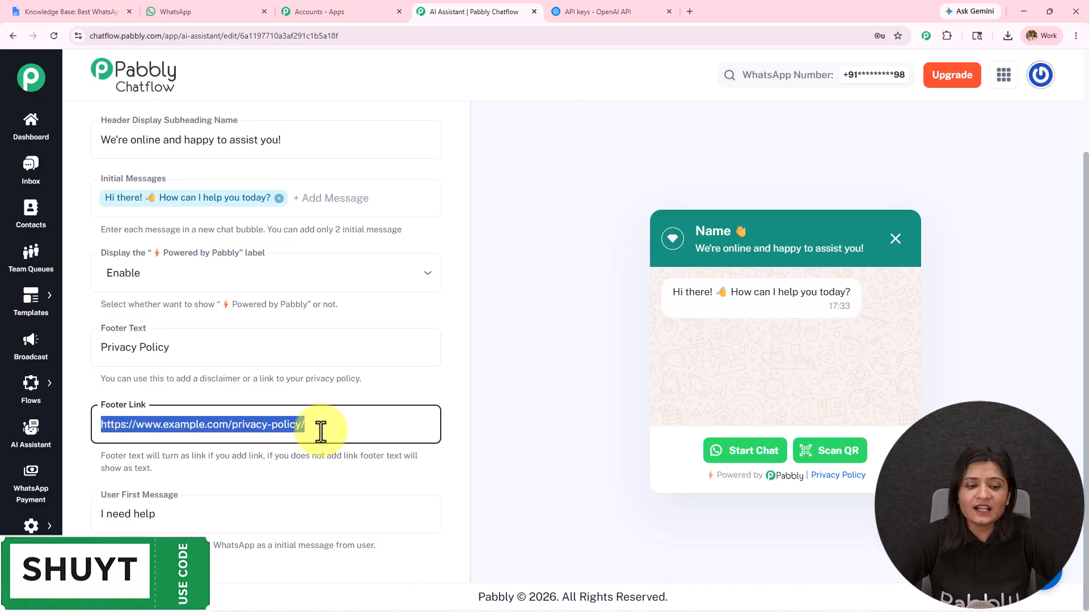
{"action": "left_click_drag", "start_coordinate": [153, 514], "coordinate": [84, 514]}
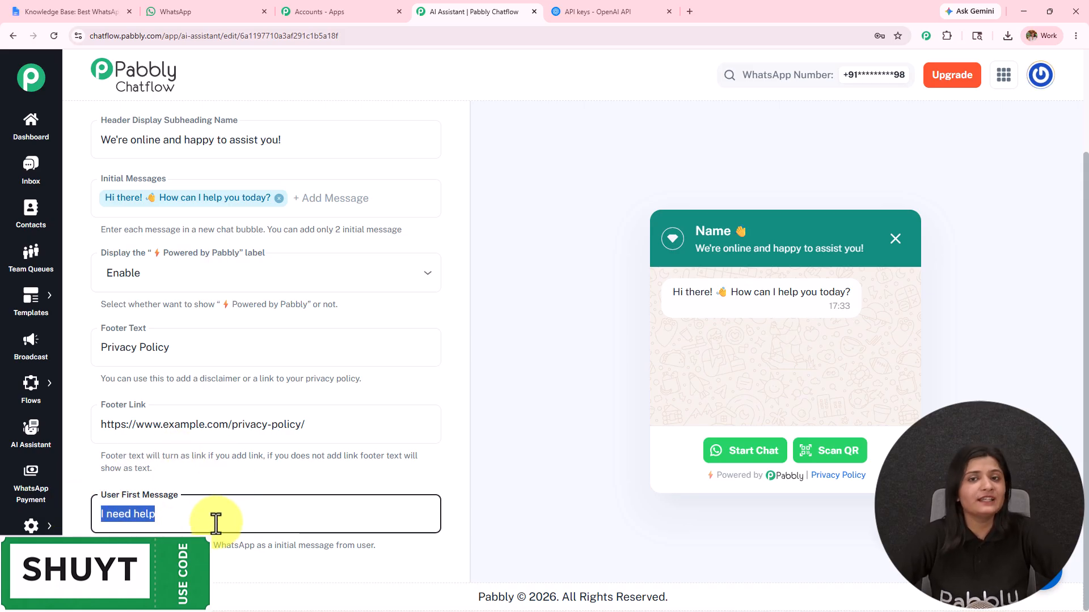
Preview the Dark theme mode in the assistant's styling settings, set it back to Light, and choose Circle as the assistant shape
{"action": "left_click_drag", "start_coordinate": [465, 427], "coordinate": [468, 338]}
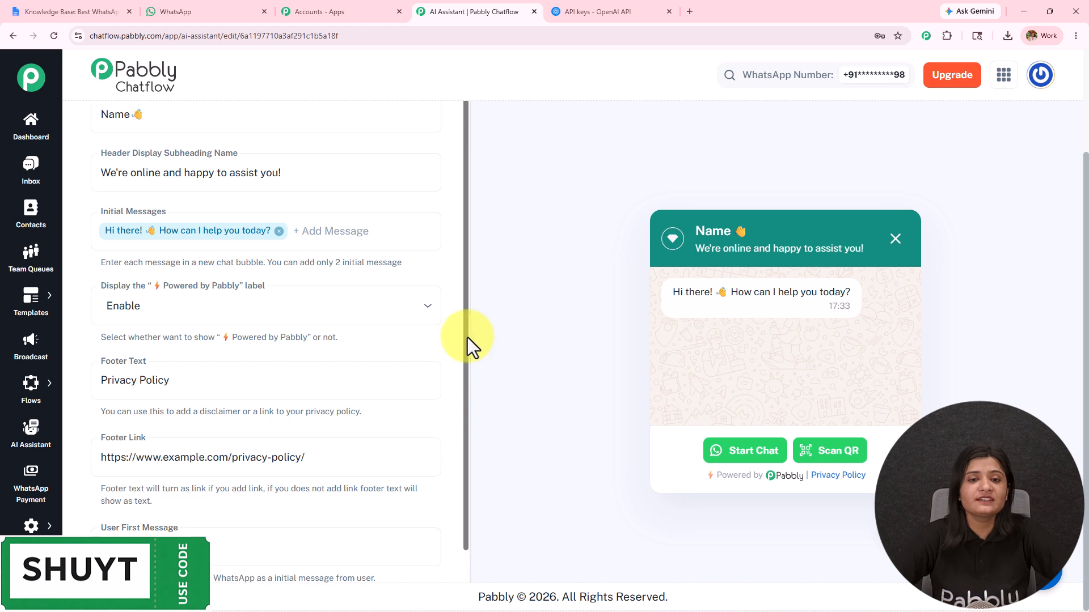
{"action": "left_click_drag", "start_coordinate": [1087, 260], "coordinate": [1086, 199]}
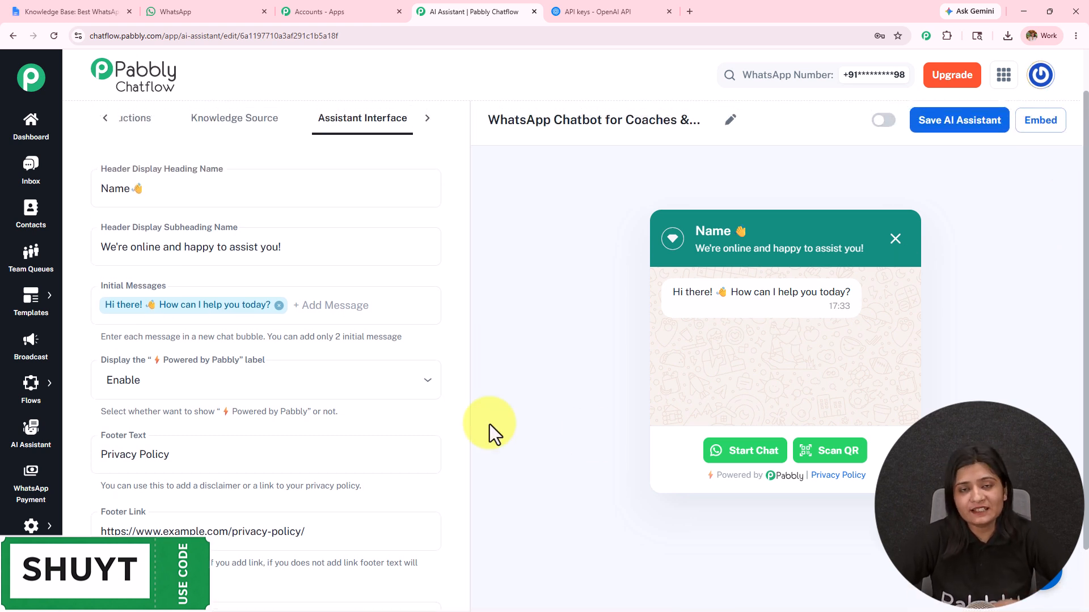
{"action": "left_click", "coordinate": [427, 119]}
{"action": "left_click", "coordinate": [380, 122]}
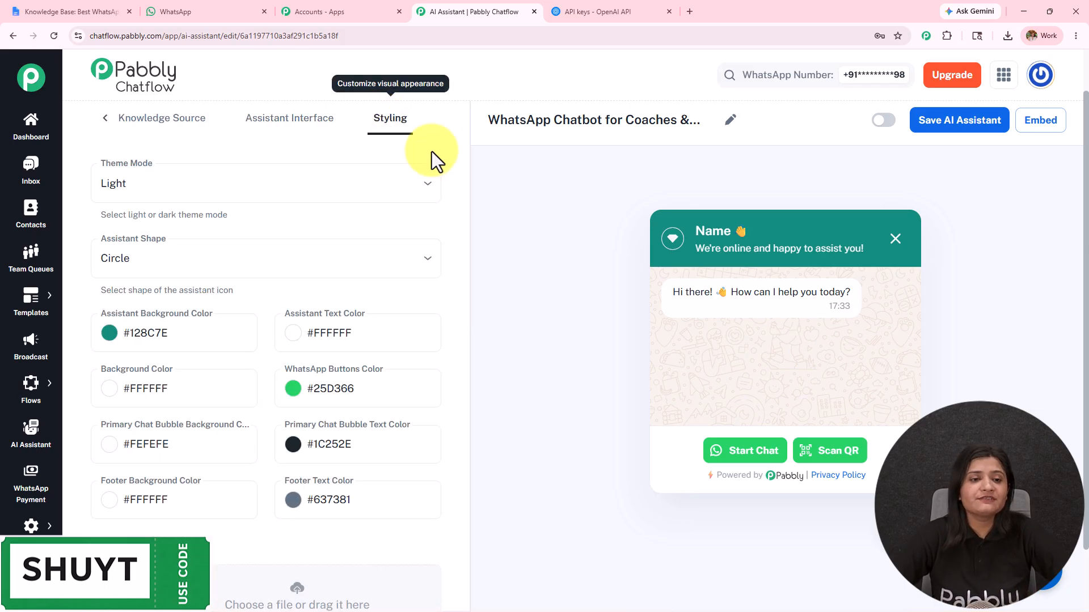
{"action": "left_click", "coordinate": [155, 193]}
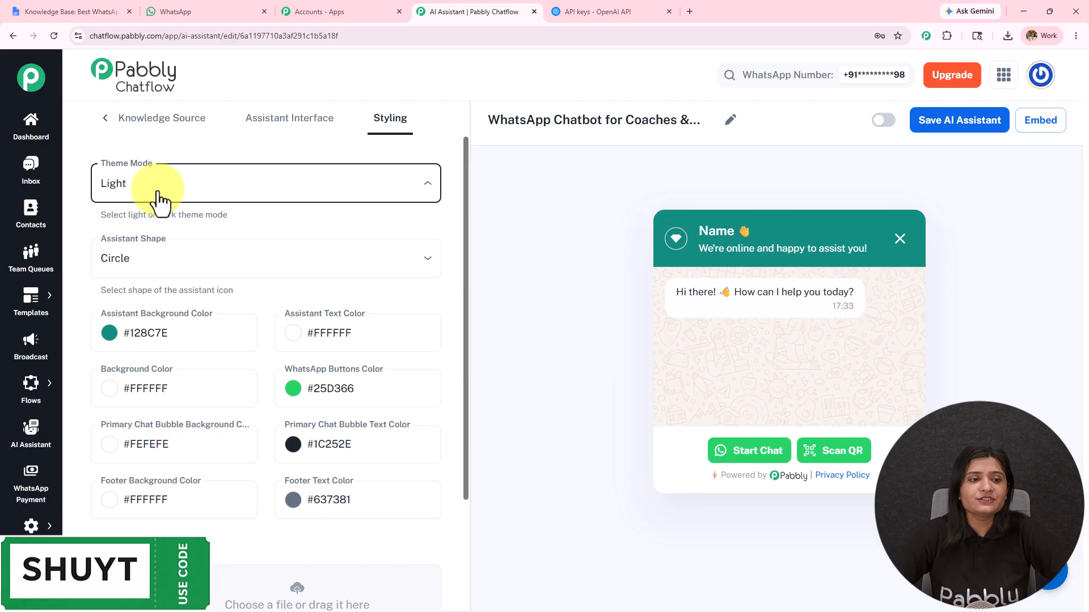
{"action": "left_click", "coordinate": [170, 249]}
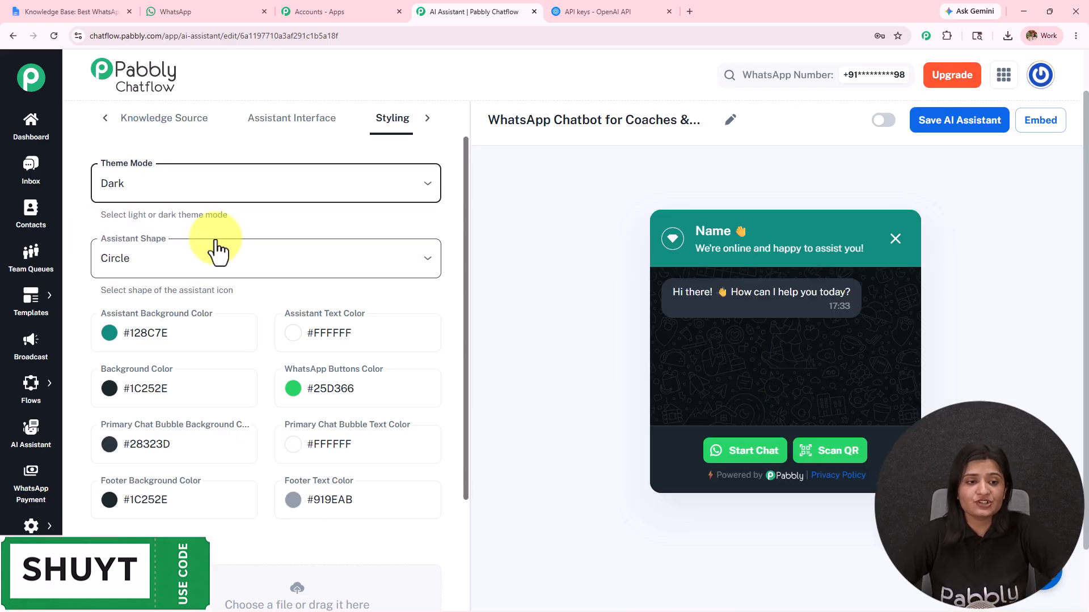
{"action": "left_click", "coordinate": [216, 186]}
{"action": "left_click", "coordinate": [197, 221]}
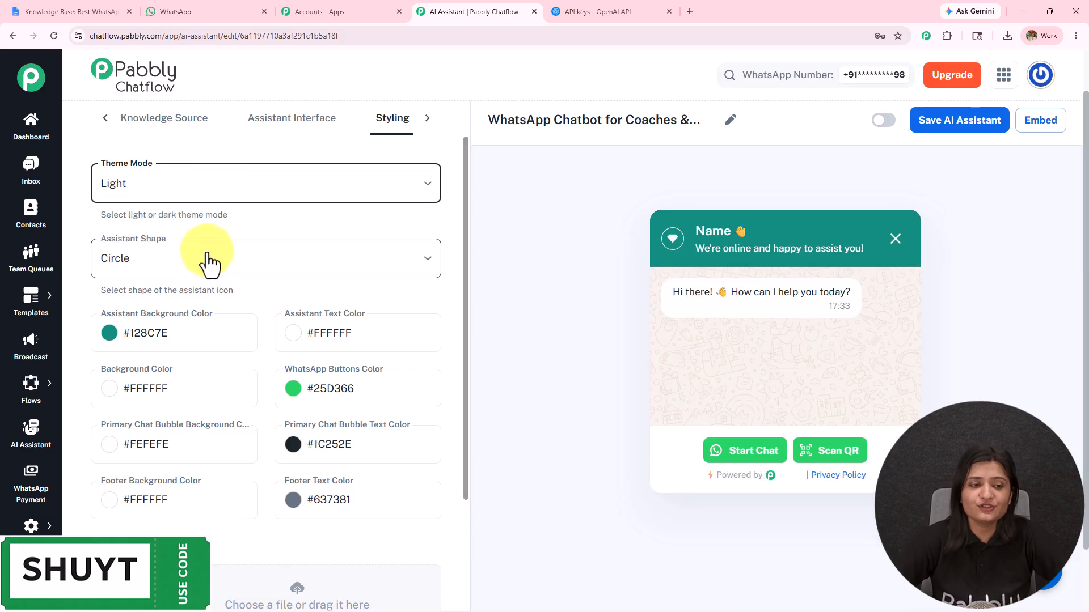
{"action": "left_click", "coordinate": [208, 258]}
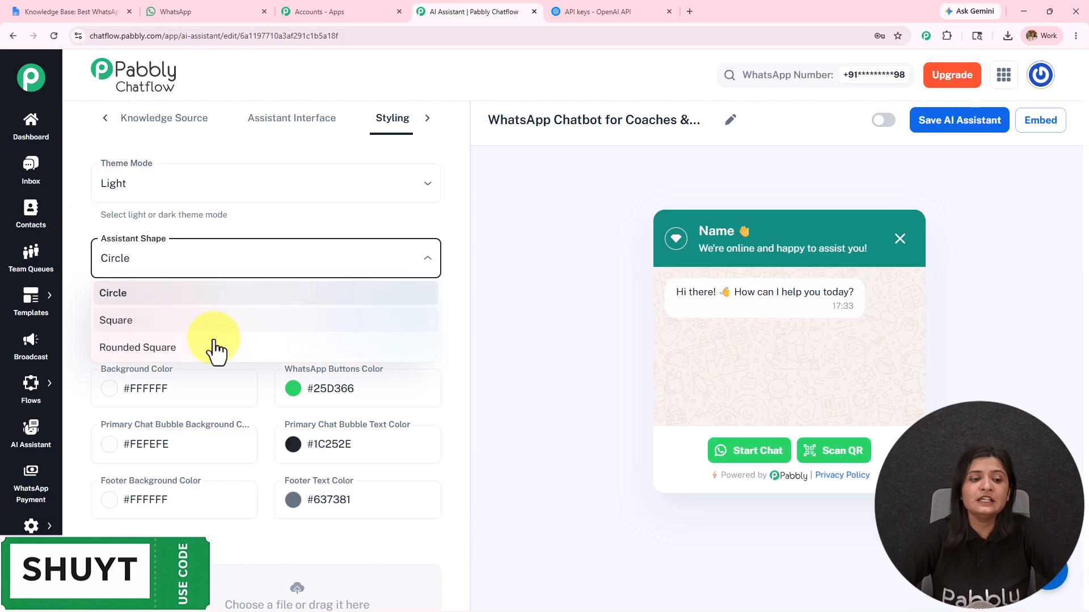
{"action": "left_click", "coordinate": [214, 294]}
Examine the color settings and the header, assistant and background picture options in the styling settings
{"action": "scroll", "coordinate": [248, 264], "scroll_direction": "down", "scroll_amount": 4}
{"action": "scroll", "coordinate": [250, 256], "scroll_direction": "up", "scroll_amount": 1}
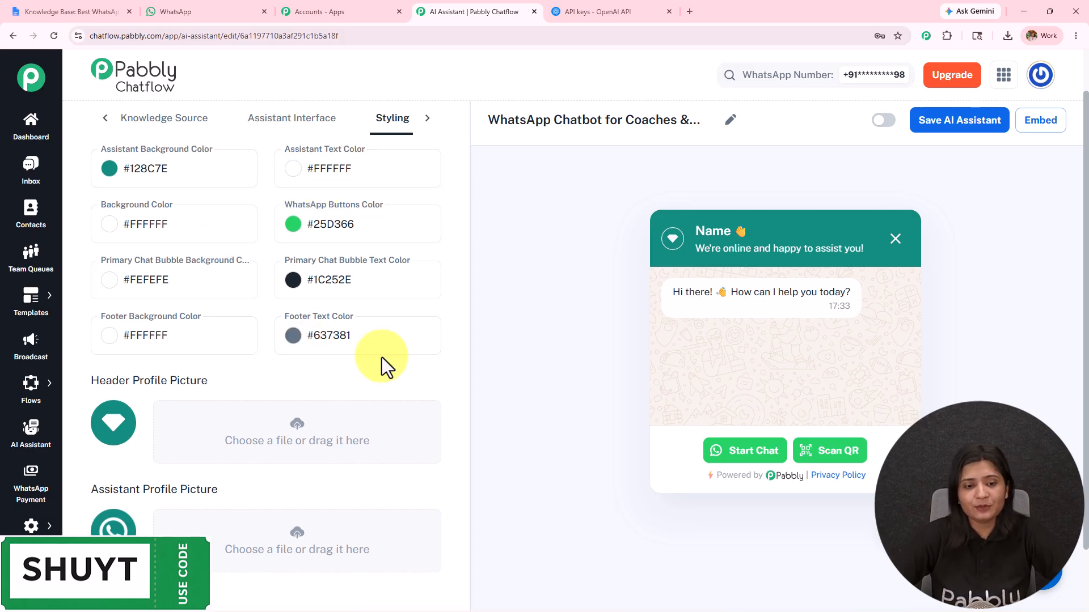
{"action": "scroll", "coordinate": [382, 357], "scroll_direction": "down", "scroll_amount": 4}
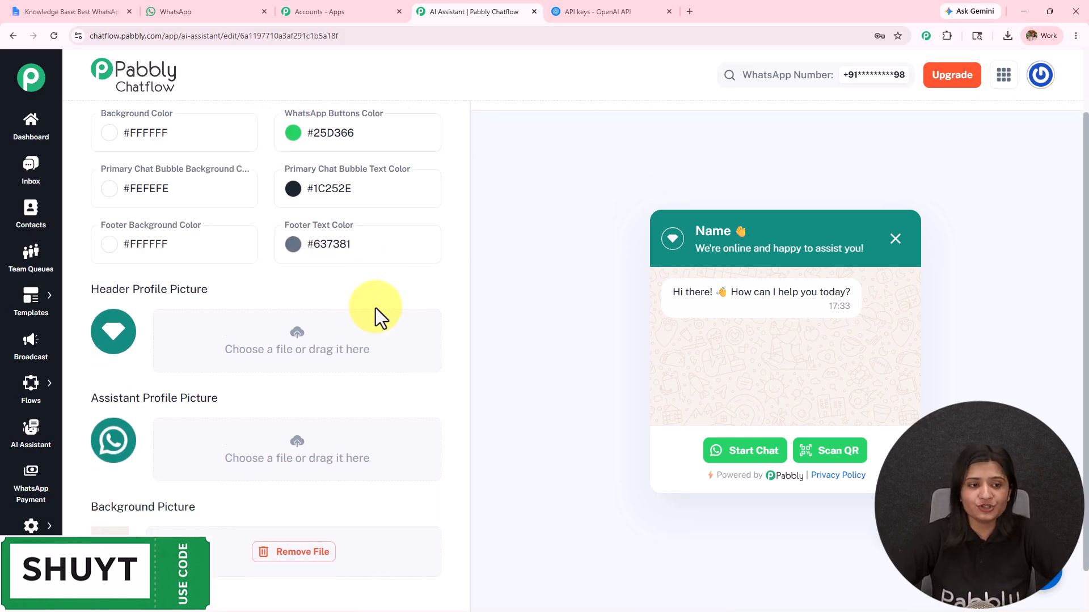
{"action": "left_click_drag", "start_coordinate": [102, 249], "coordinate": [207, 249]}
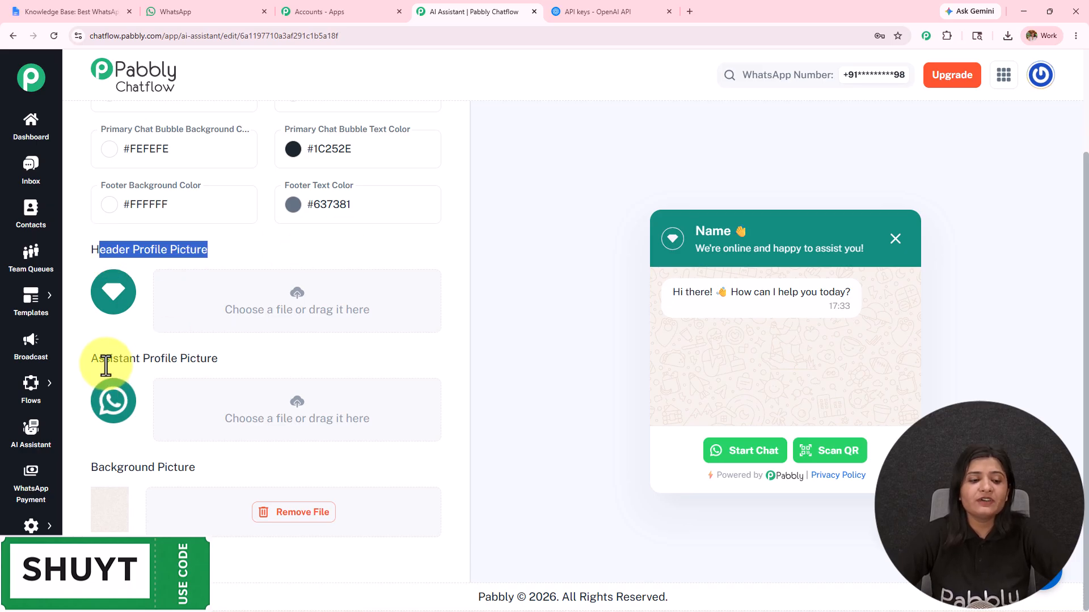
{"action": "left_click_drag", "start_coordinate": [105, 359], "coordinate": [317, 356]}
{"action": "left_click_drag", "start_coordinate": [105, 467], "coordinate": [280, 468]}
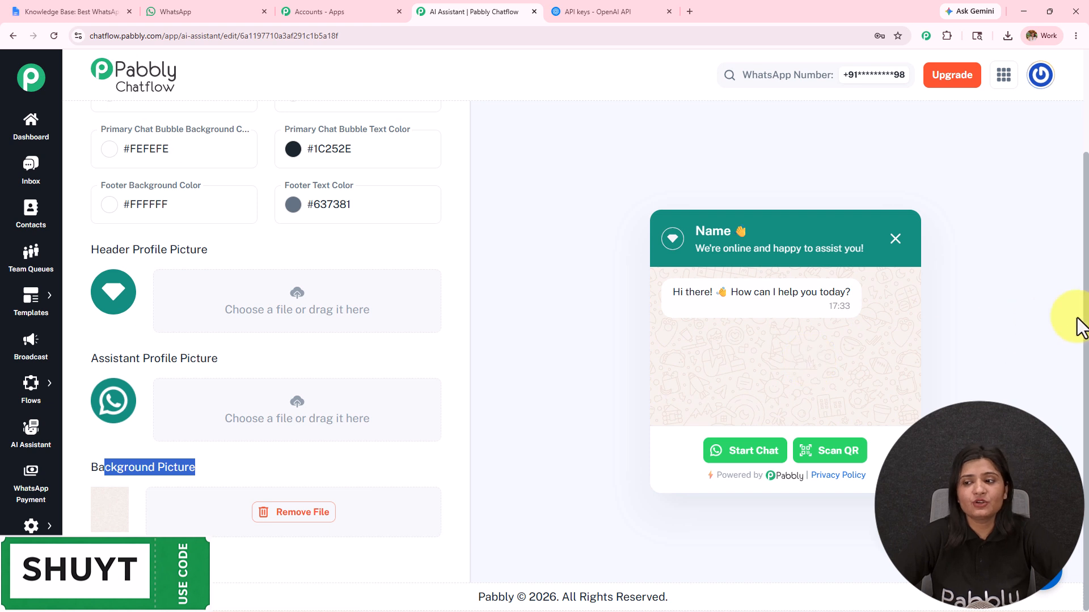
Switch the WhatsApp Chatbot for Coaches & Consultants assistant to active and save it
{"action": "scroll", "coordinate": [1076, 272], "scroll_direction": "up", "scroll_amount": 2}
{"action": "left_click_drag", "start_coordinate": [1087, 263], "coordinate": [1087, 259]}
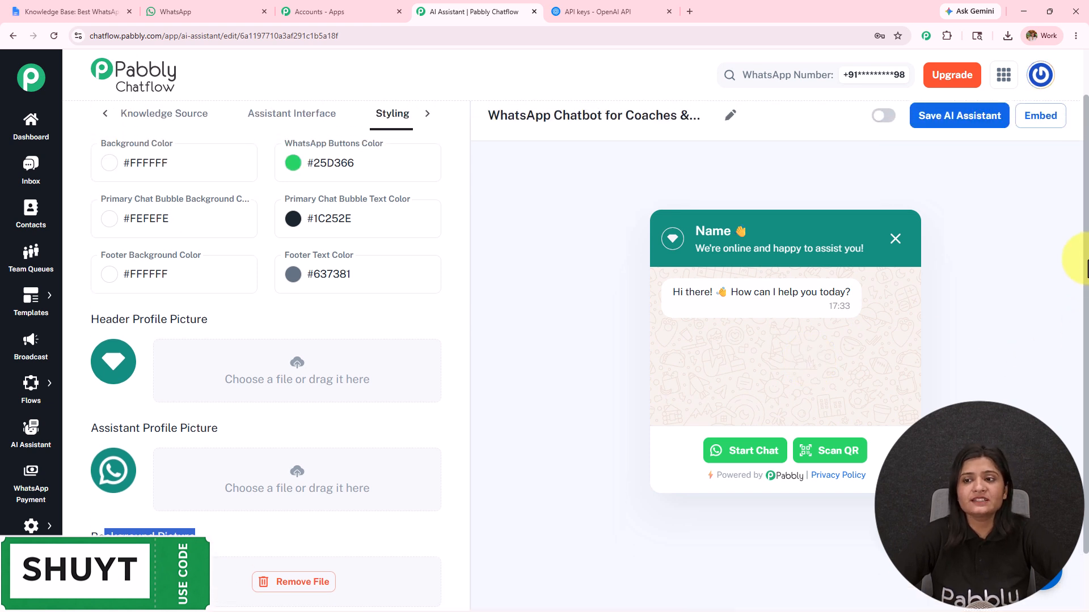
{"action": "left_click", "coordinate": [885, 117]}
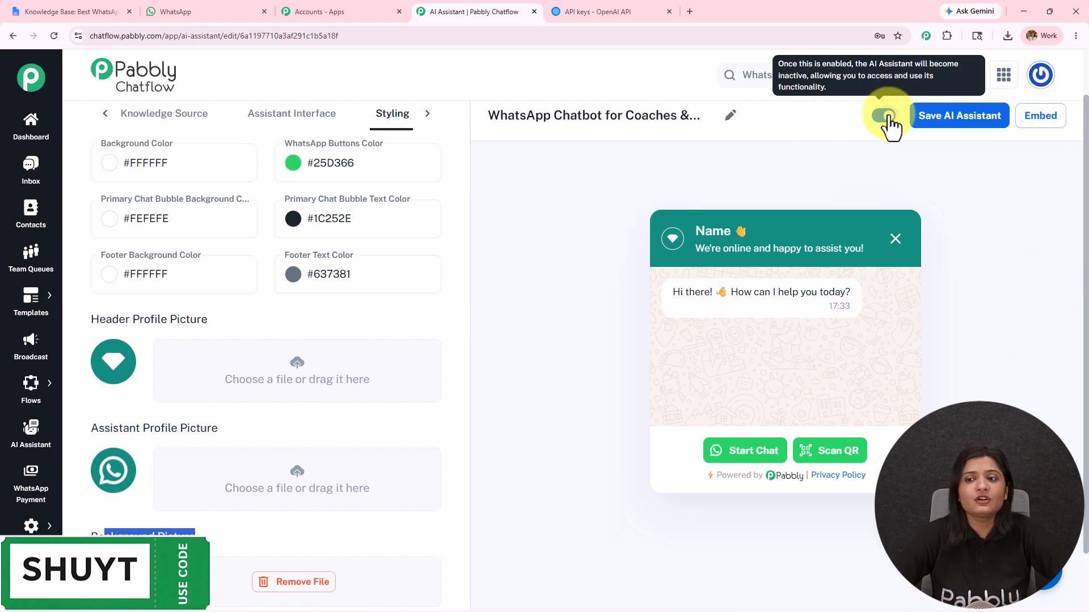
{"action": "left_click", "coordinate": [979, 126]}
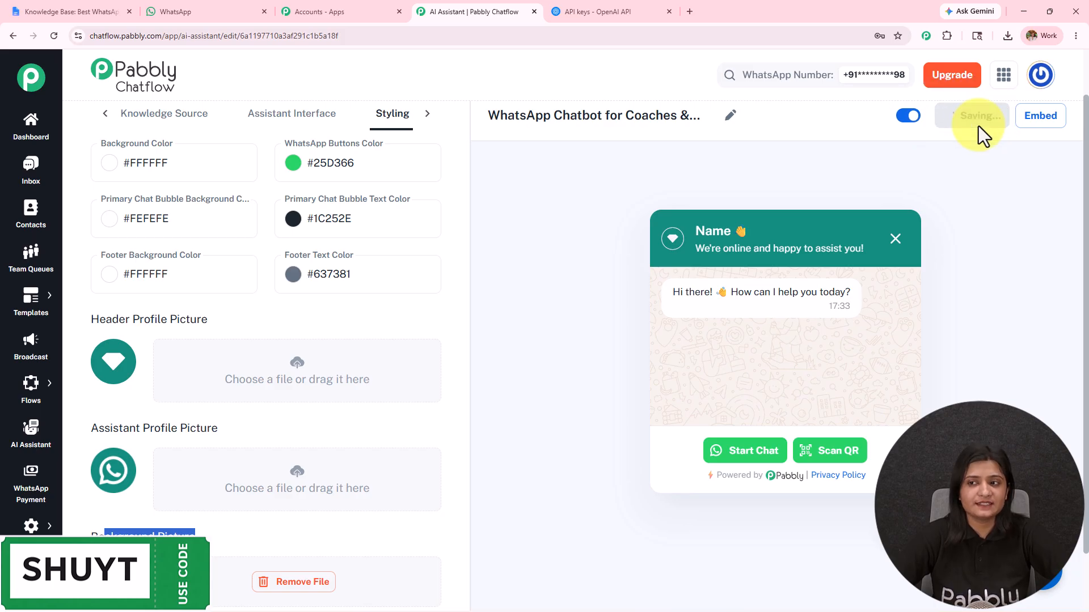
{"action": "left_click_drag", "start_coordinate": [905, 94], "coordinate": [1059, 94]}
Examine the script for embedding the AI assistant, and close it
{"action": "left_click", "coordinate": [1048, 120]}
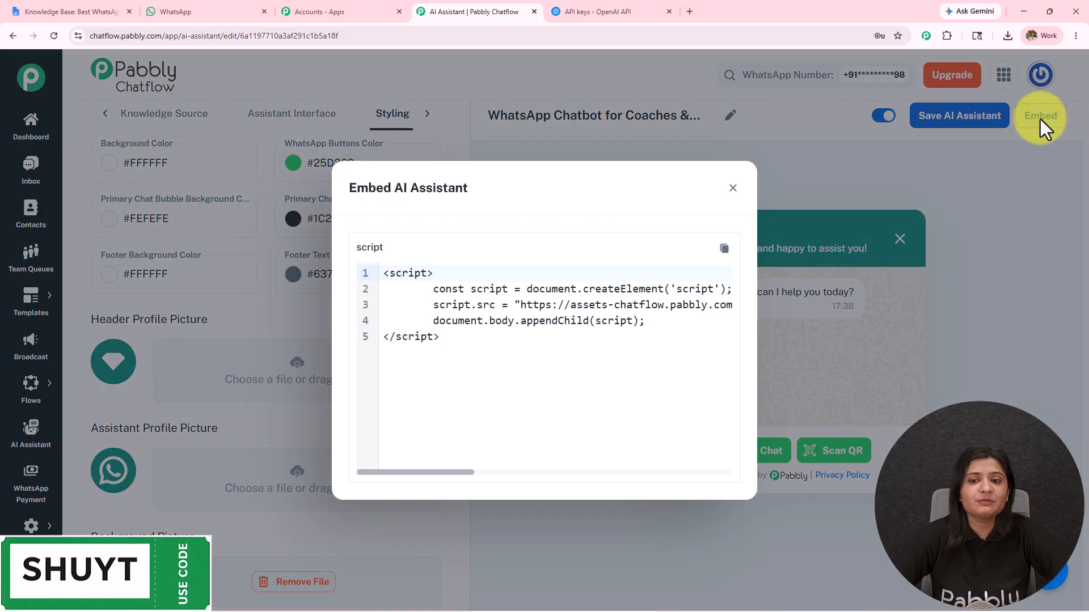
{"action": "left_click_drag", "start_coordinate": [503, 340], "coordinate": [316, 243]}
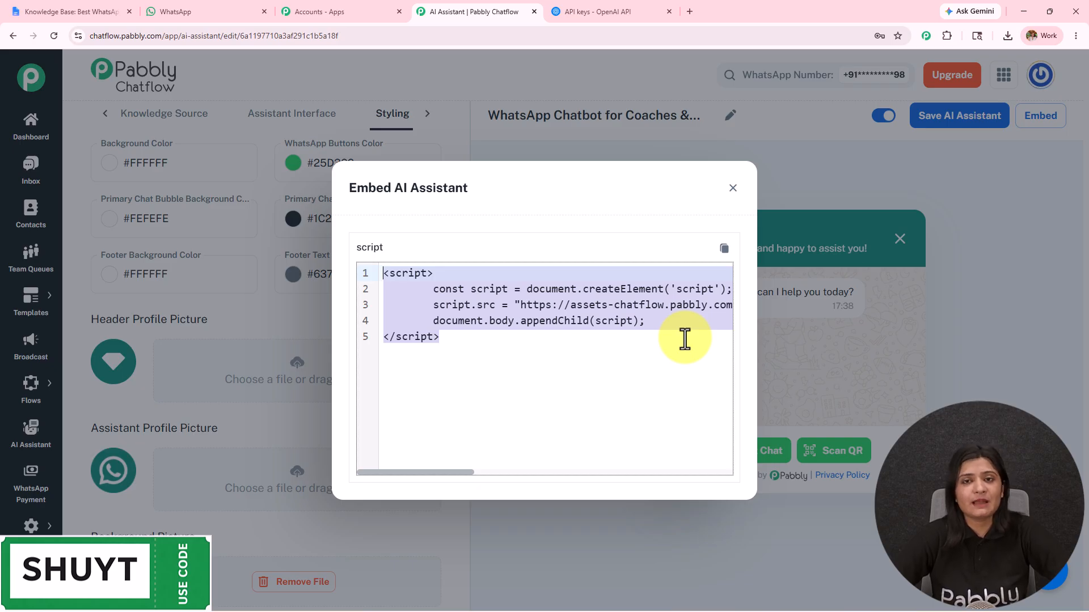
{"action": "left_click", "coordinate": [733, 187]}
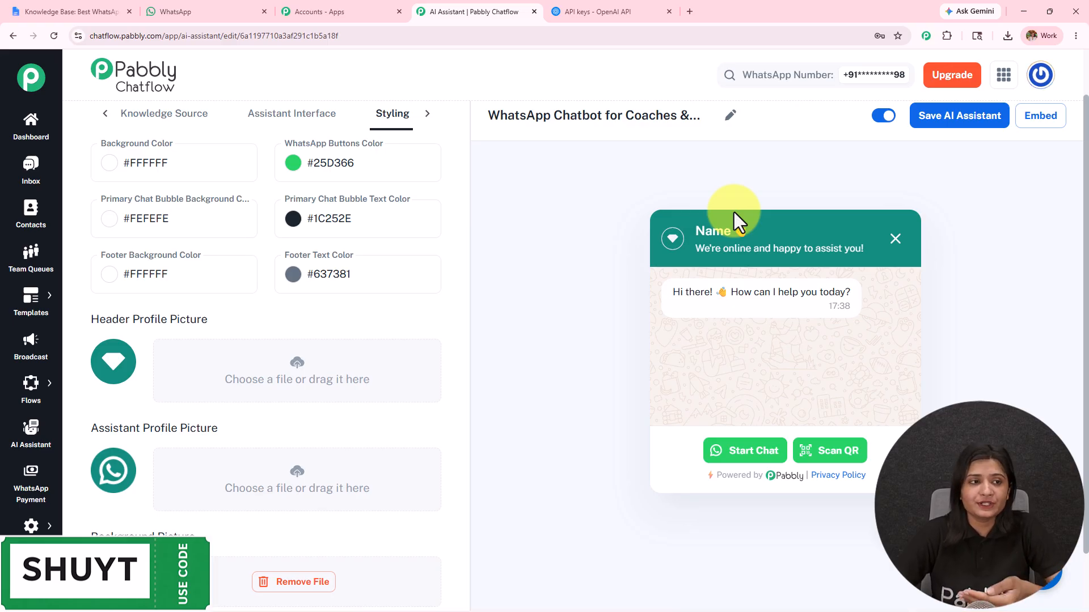
In the inbox, enable the AI assistant for the Latest Lead chat, selecting WhatsApp Chatbot for Coaches & Consultants, and save
{"action": "left_click", "coordinate": [31, 169]}
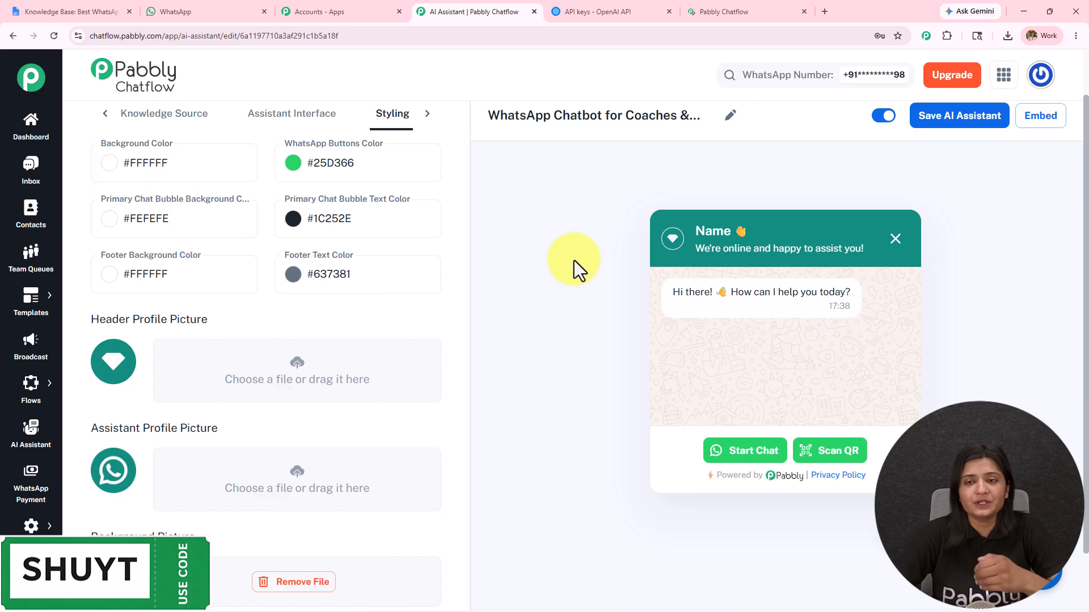
{"action": "left_click", "coordinate": [771, 12]}
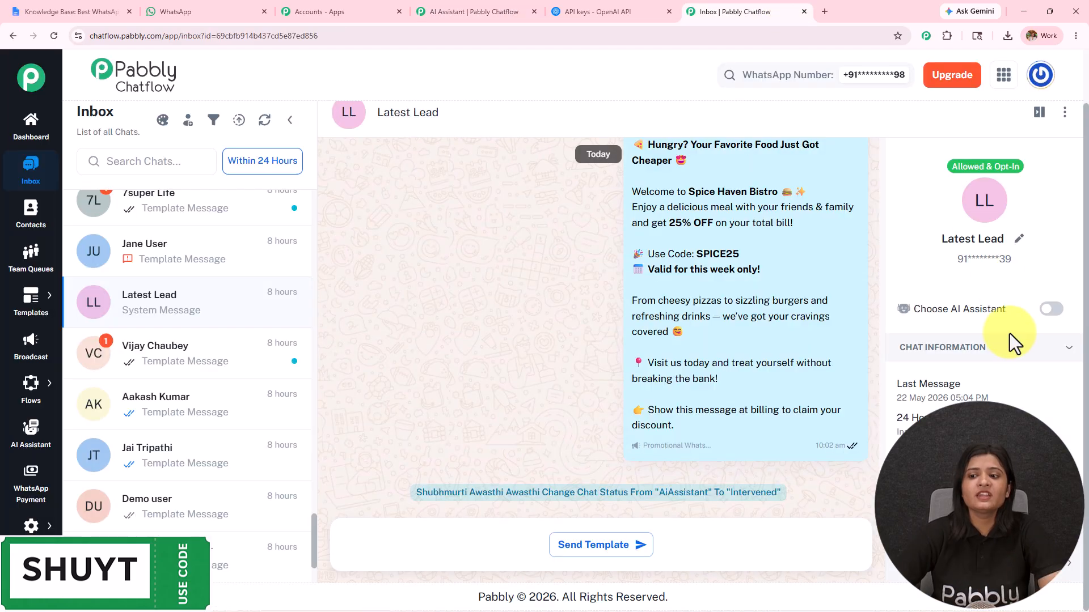
{"action": "left_click", "coordinate": [1050, 309]}
{"action": "left_click", "coordinate": [434, 292]}
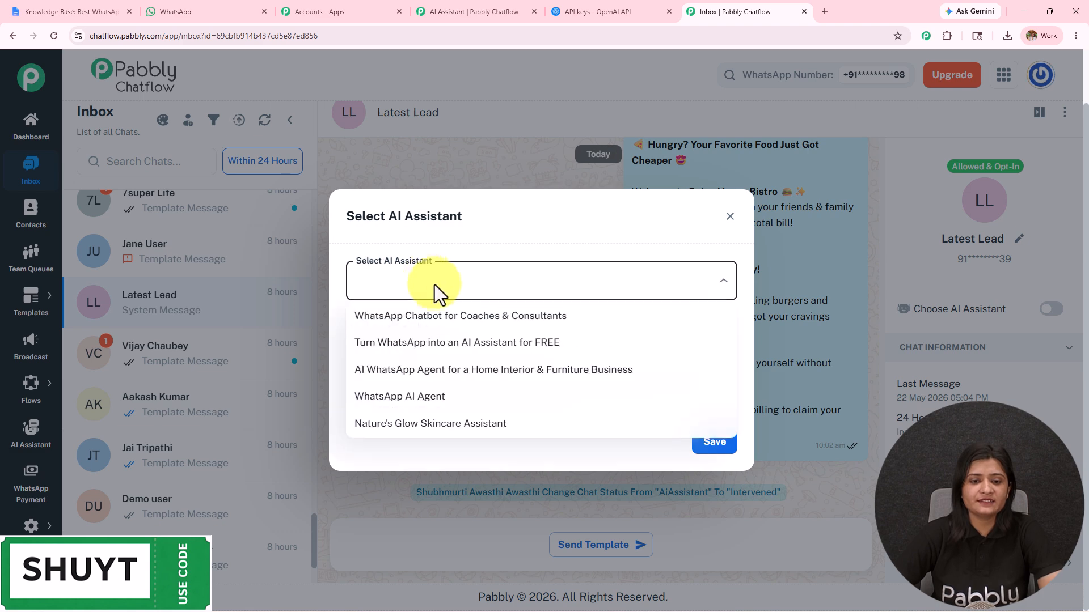
{"action": "left_click", "coordinate": [452, 315]}
{"action": "left_click", "coordinate": [714, 442]}
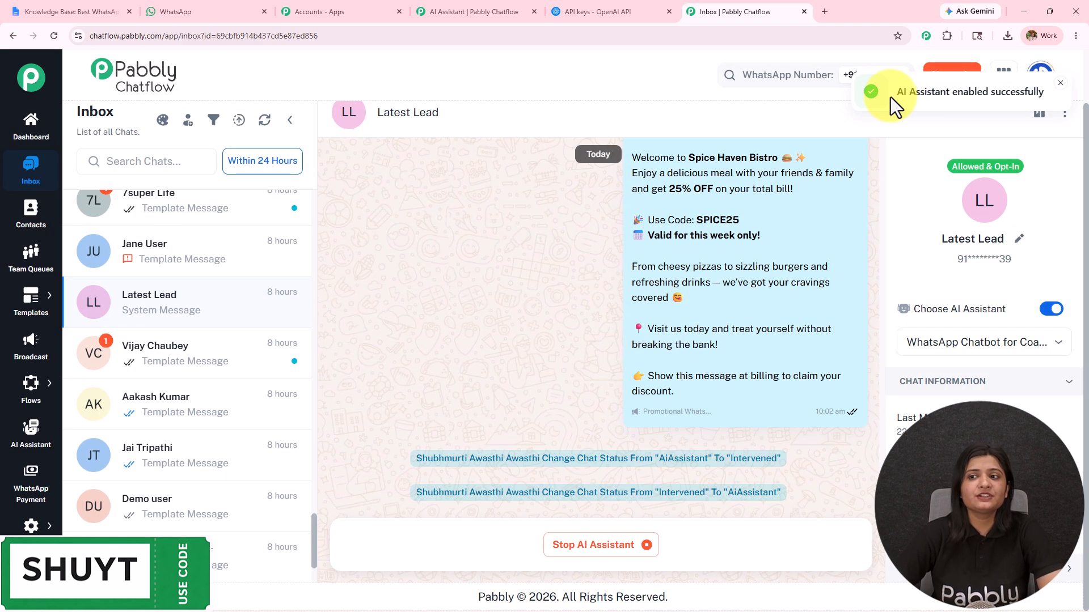
{"action": "left_click_drag", "start_coordinate": [891, 93], "coordinate": [1086, 88]}
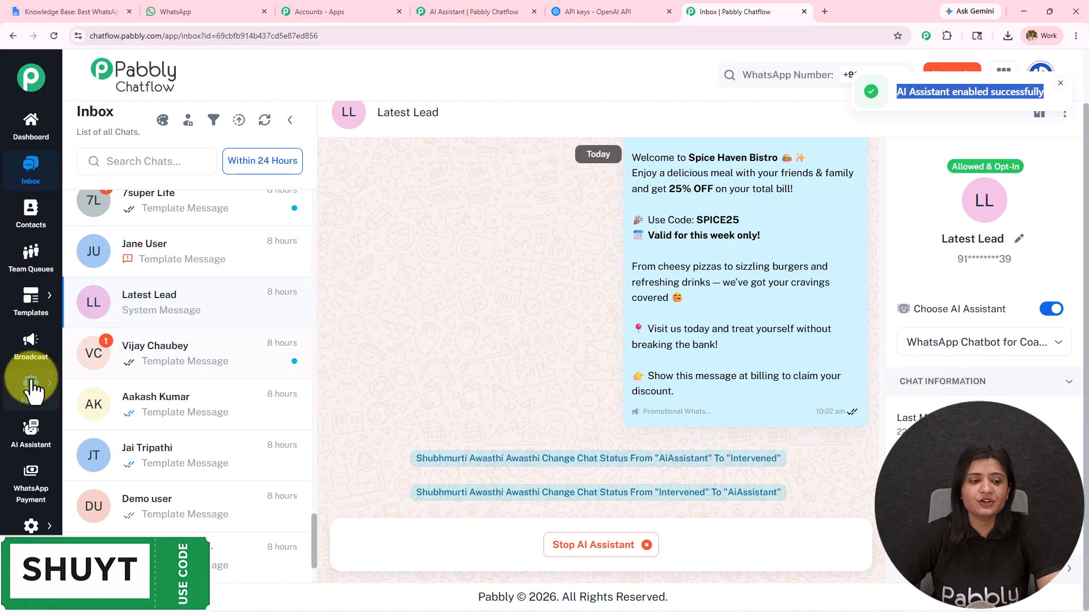
Open the inbox settings in a separate browser tab and go to the AI Auto-Reply Settings section
{"action": "left_click", "coordinate": [30, 526]}
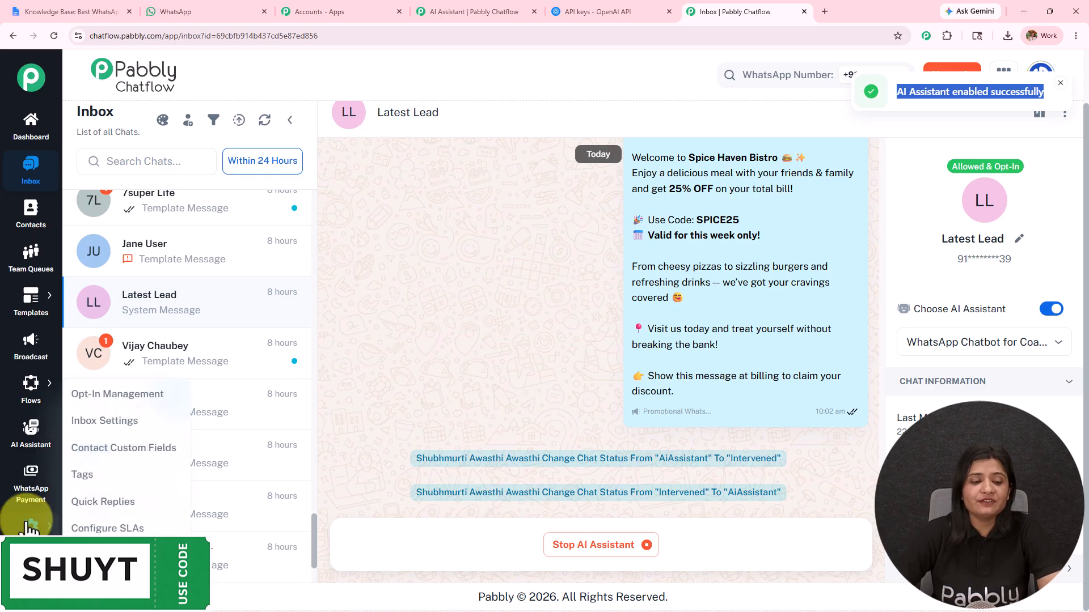
{"action": "left_click", "coordinate": [131, 427]}
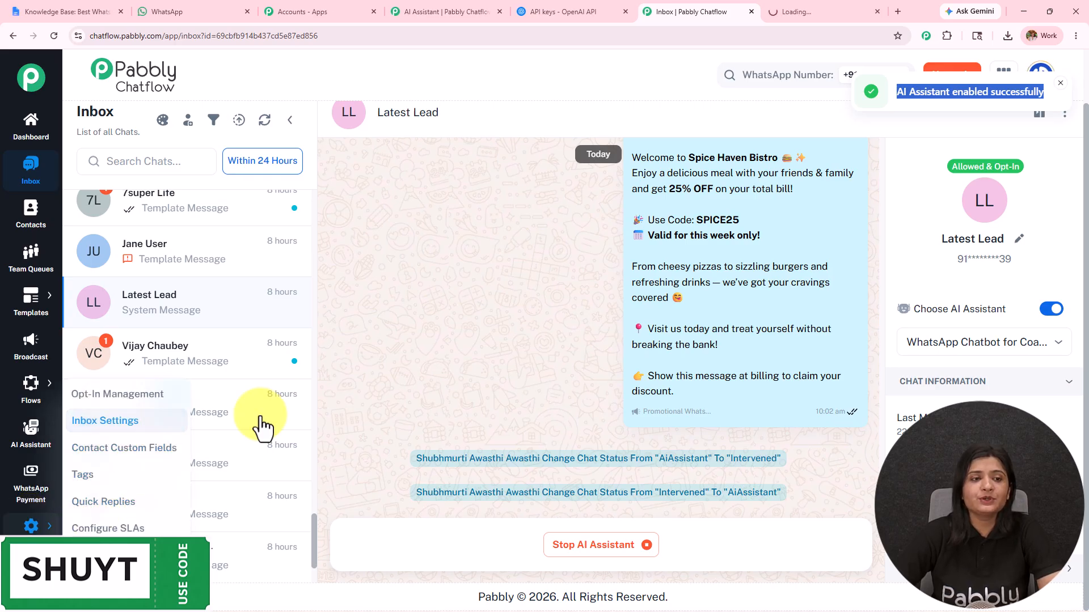
{"action": "left_click", "coordinate": [856, 11]}
{"action": "scroll", "coordinate": [317, 293], "scroll_direction": "down", "scroll_amount": 3}
{"action": "scroll", "coordinate": [318, 292], "scroll_direction": "down", "scroll_amount": 15}
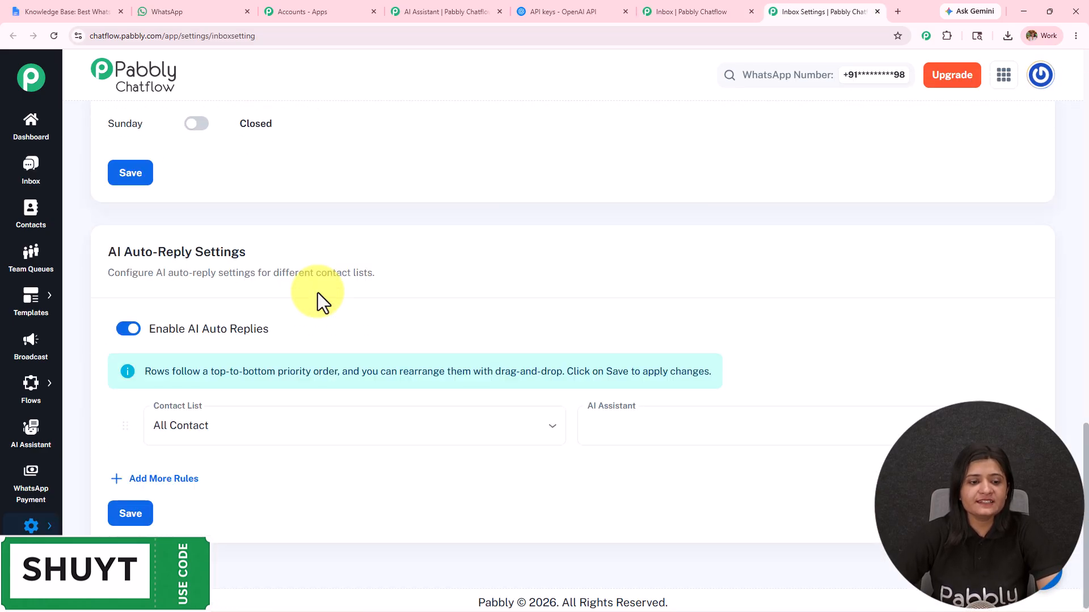
{"action": "left_click_drag", "start_coordinate": [101, 248], "coordinate": [332, 240]}
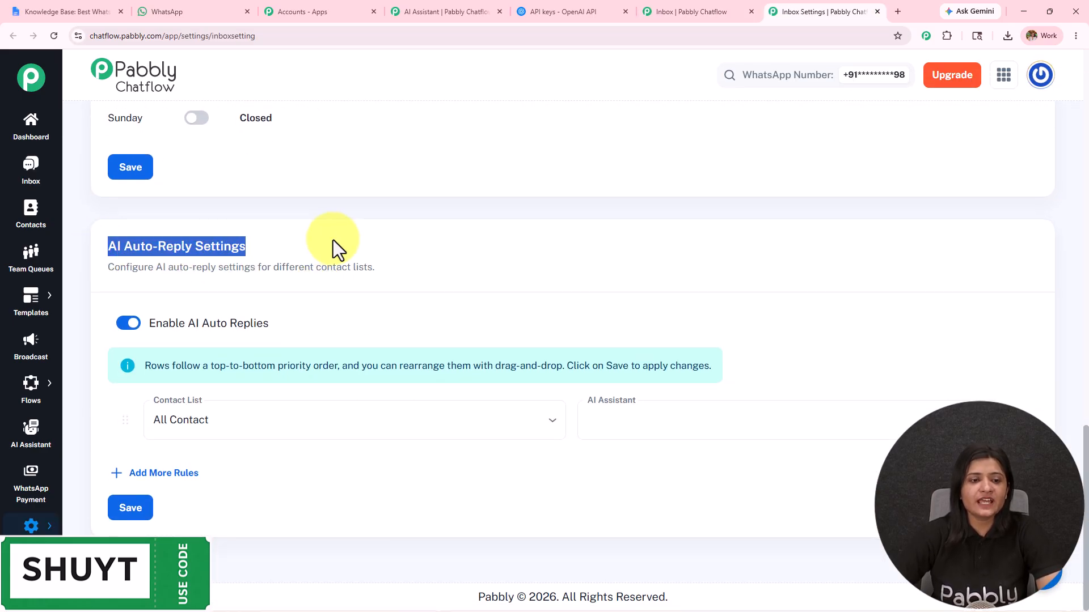
Set the first auto-reply rule to use the Leads List contact list with the WhatsApp Chatbot for Coaches & Consultants assistant
{"action": "left_click", "coordinate": [128, 323]}
{"action": "left_click", "coordinate": [726, 192]}
{"action": "left_click", "coordinate": [196, 420]}
{"action": "left_click", "coordinate": [210, 454]}
{"action": "left_click", "coordinate": [651, 426]}
{"action": "left_click", "coordinate": [638, 455]}
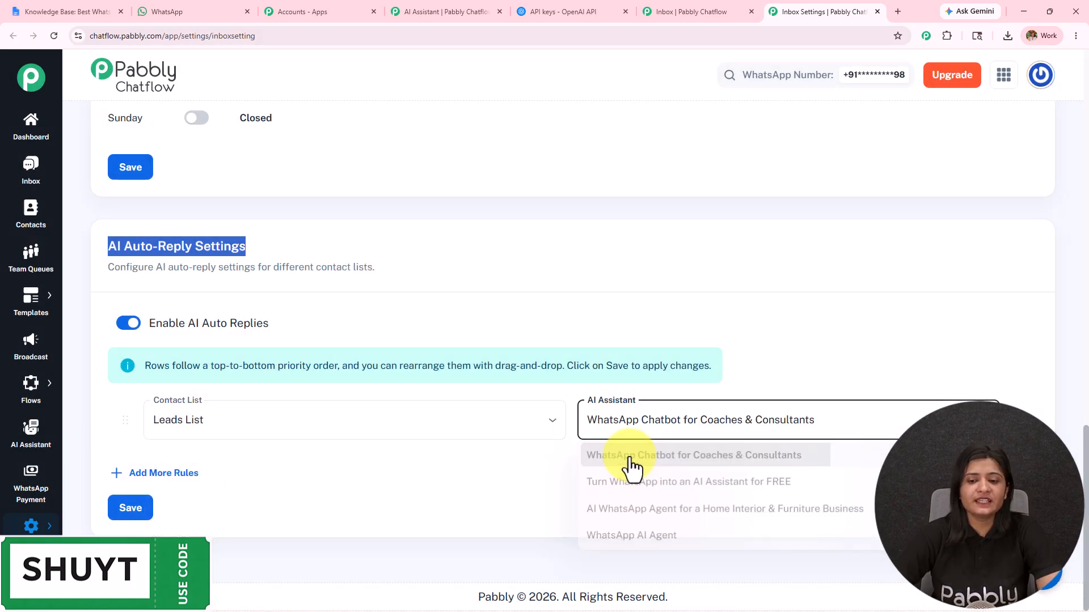
Add a second auto-reply rule assigning the Turn WhatsApp into an AI Assistant for FREE assistant to the Leads contact list
{"action": "left_click", "coordinate": [142, 474]}
{"action": "left_click", "coordinate": [166, 491]}
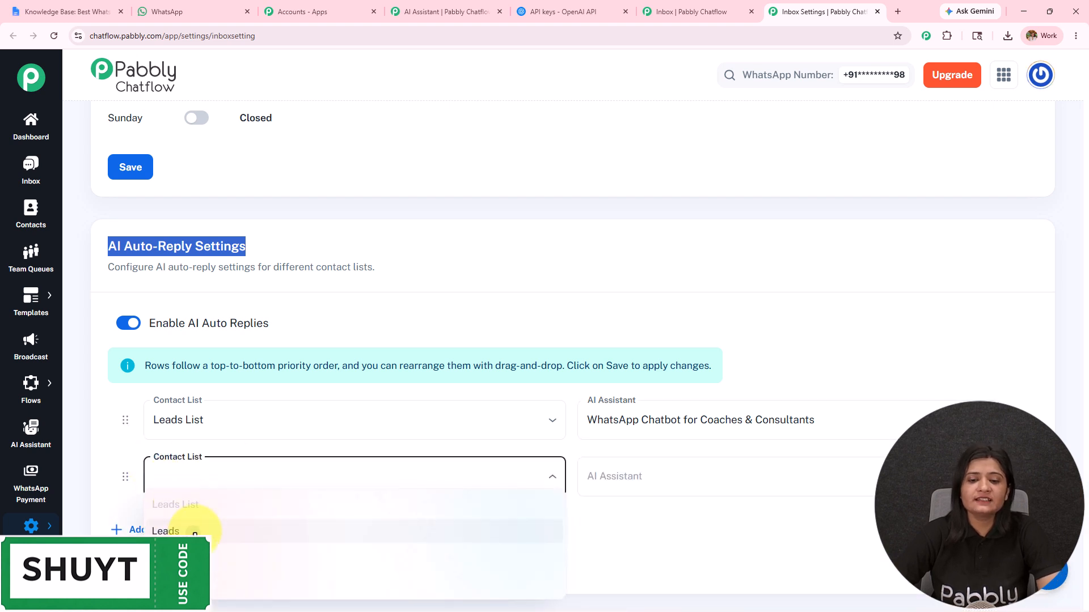
{"action": "left_click", "coordinate": [170, 528]}
{"action": "left_click", "coordinate": [675, 470]}
{"action": "left_click", "coordinate": [675, 530]}
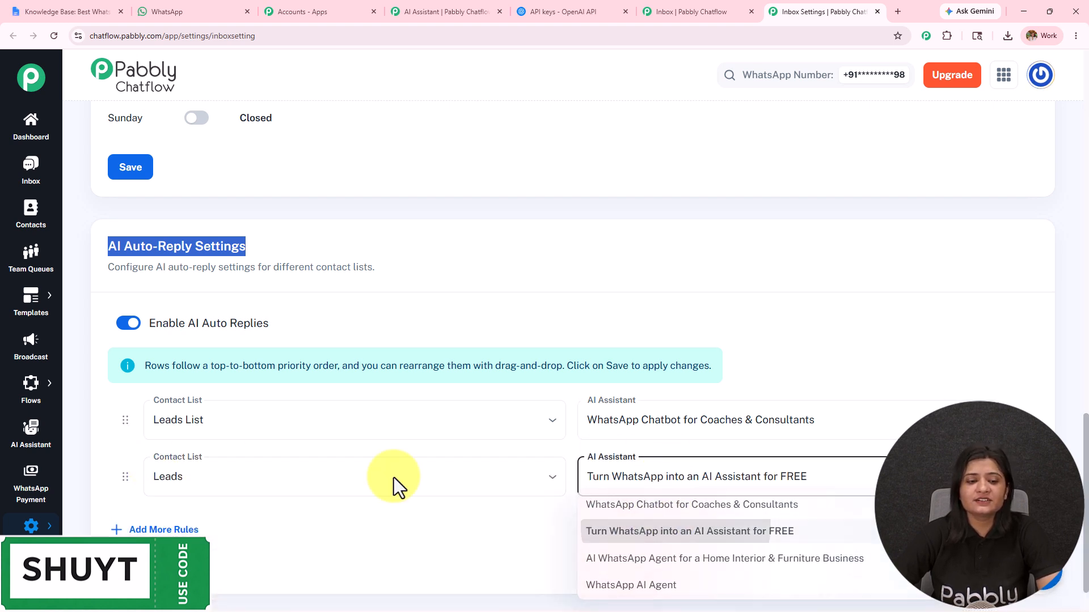
Add a third auto-reply rule assigning the WhatsApp AI Agent assistant to the All Contact list
{"action": "left_click", "coordinate": [153, 530]}
{"action": "left_click", "coordinate": [211, 536]}
{"action": "left_click", "coordinate": [219, 596]}
{"action": "left_click", "coordinate": [663, 533]}
{"action": "left_click", "coordinate": [699, 590]}
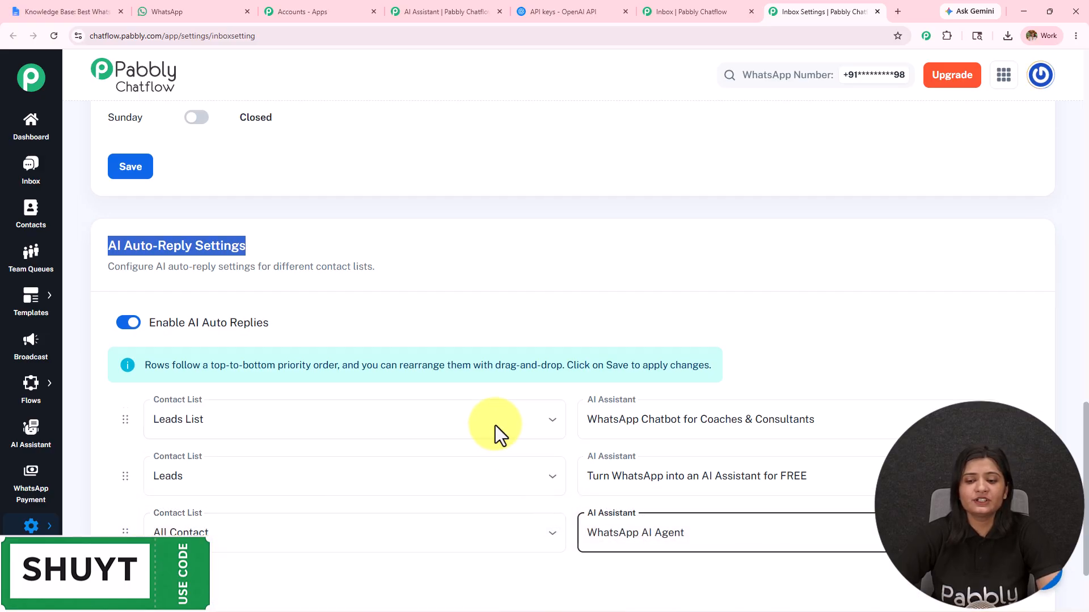
{"action": "scroll", "coordinate": [493, 440], "scroll_direction": "down", "scroll_amount": 2}
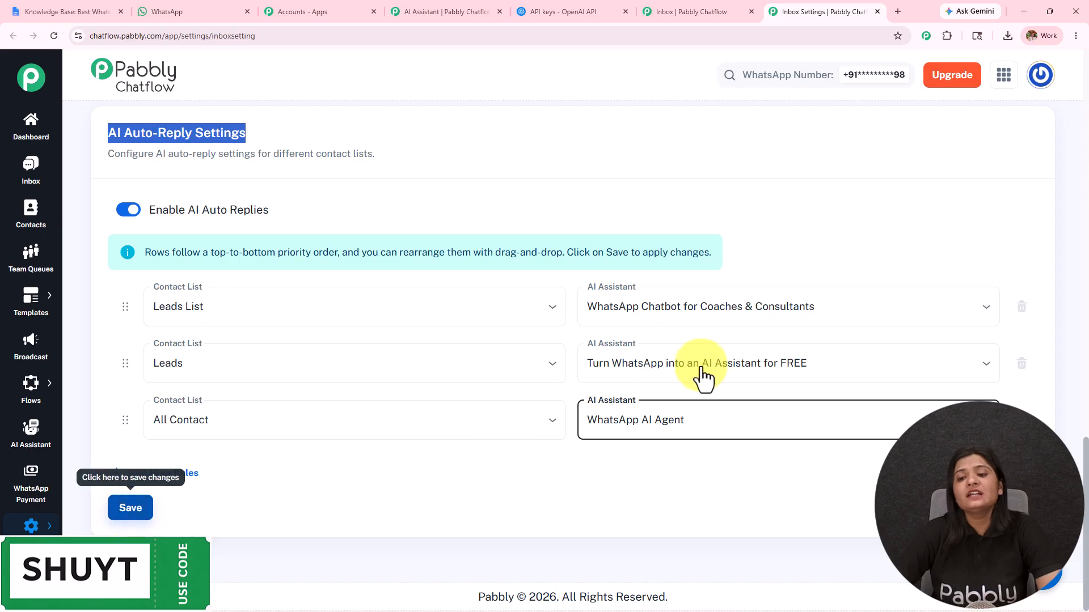